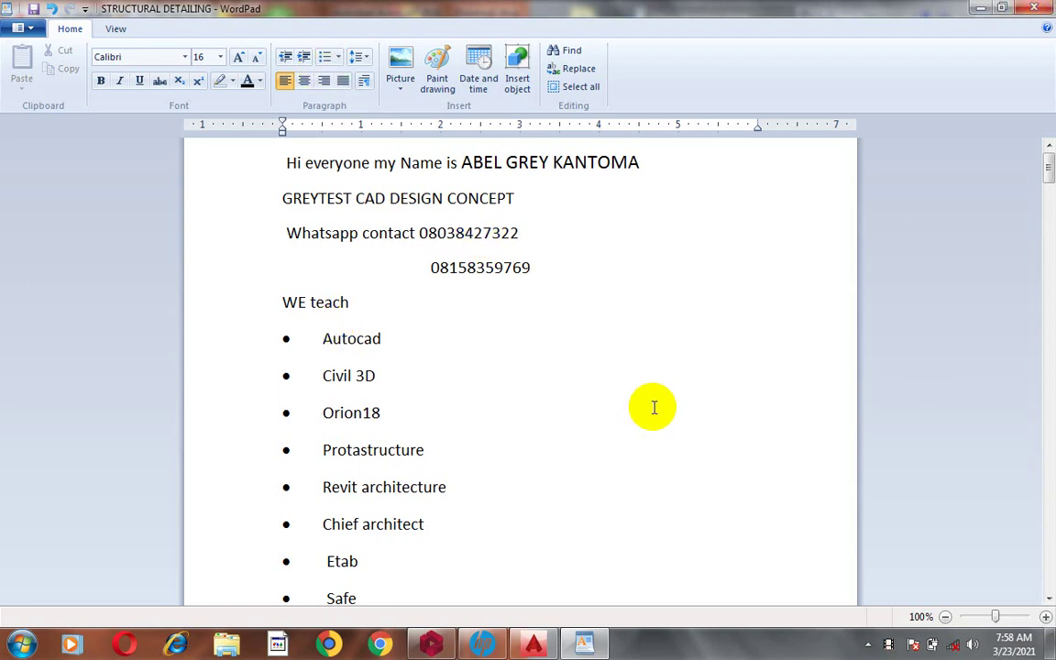
# Step: Look through the list of taught programs in the document and switch to AutoCAD
pyautogui.scroll(-2, 421, 349)
pyautogui.scroll(-10, 463, 327)
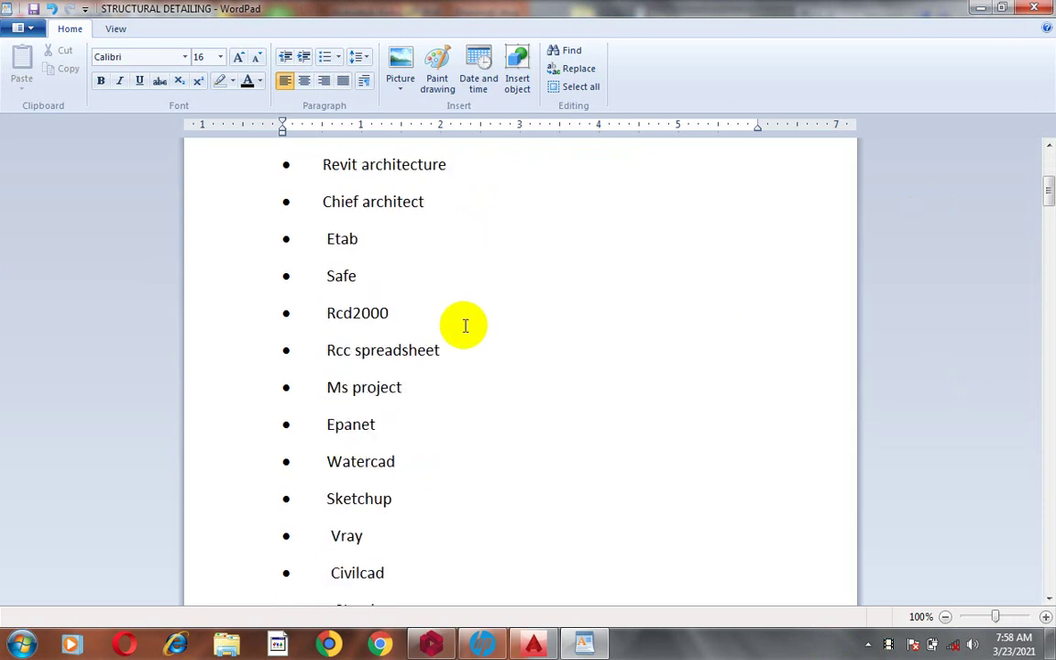
pyautogui.scroll(12, 476, 392)
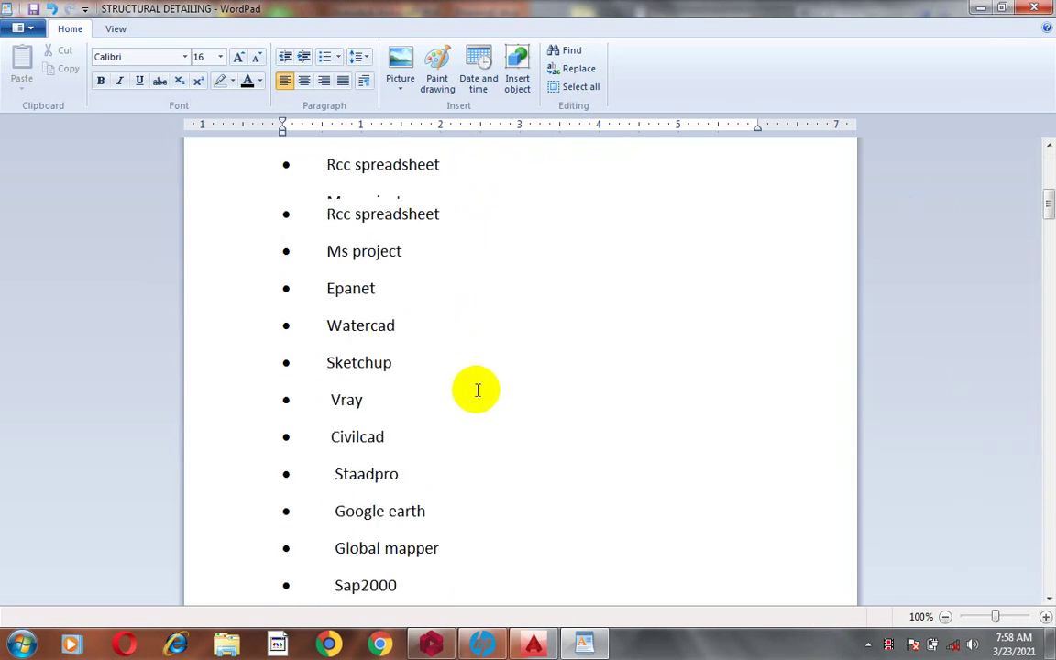
pyautogui.click(538, 647)
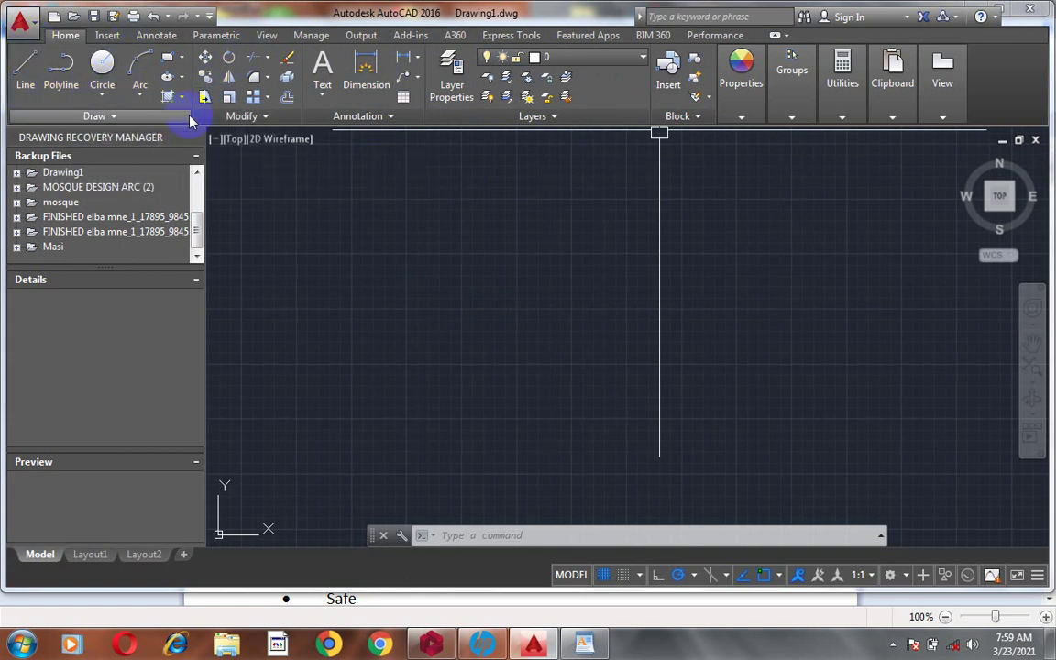
# Step: Look over the available layer, property, group and utility tools
pyautogui.moveTo(641, 90); pyautogui.dragTo(608, 129)
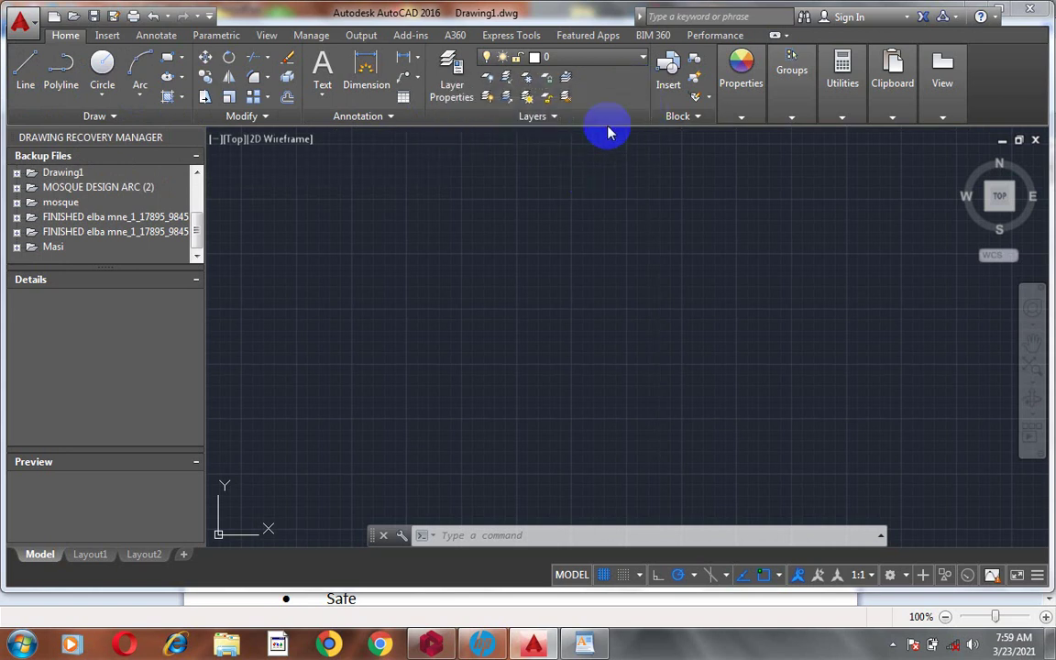
pyautogui.click(555, 117)
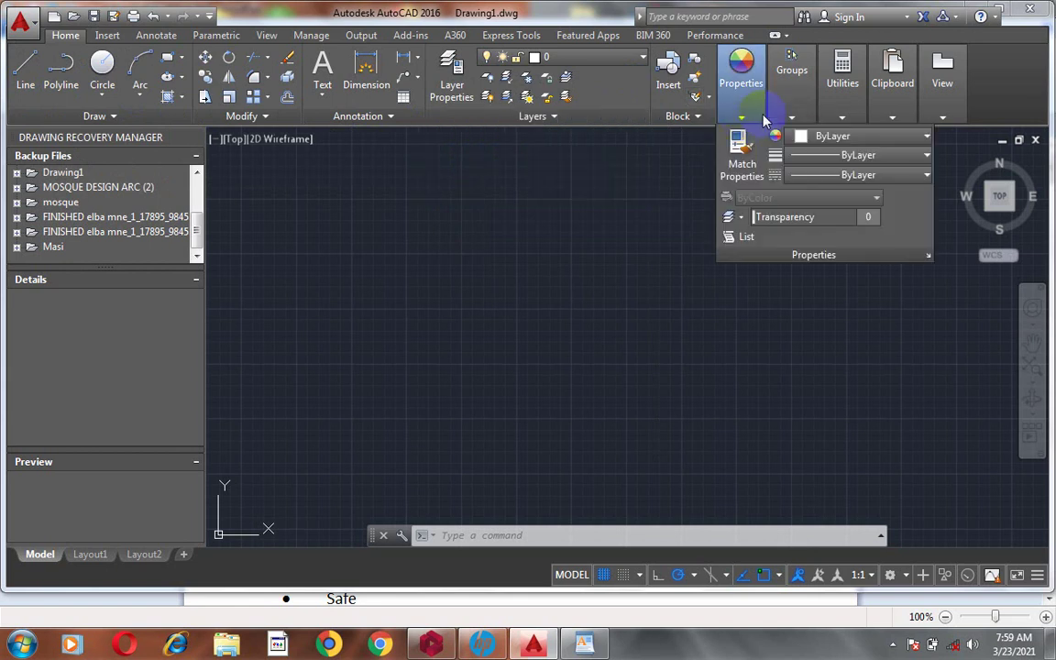
pyautogui.moveTo(794, 117)
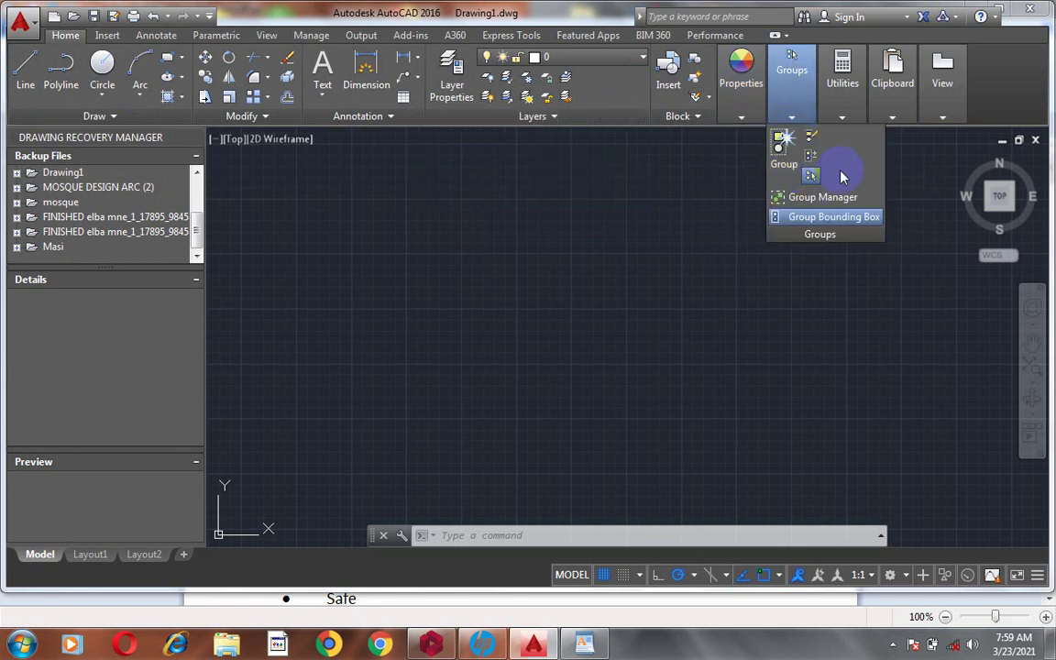
pyautogui.moveTo(844, 119)
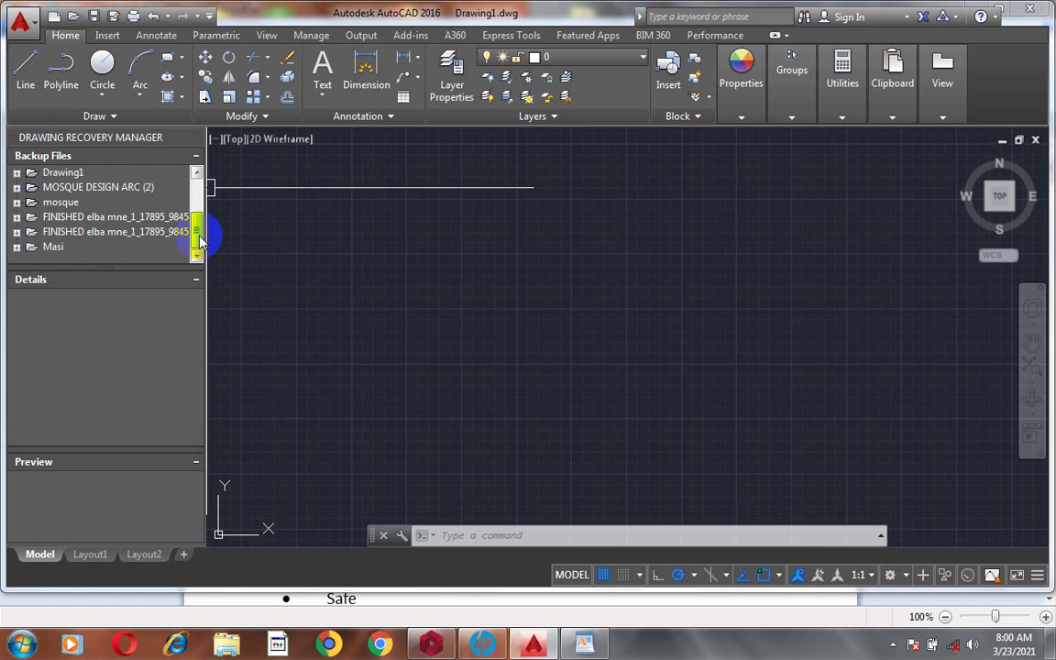
# Step: Expand the Masi backup in the Drawing Recovery Manager and view the details and preview of Masi.bak
pyautogui.moveTo(199, 238)
pyautogui.mouseDown()
pyautogui.moveTo(200, 177)
pyautogui.moveTo(198, 243)
pyautogui.mouseUp()
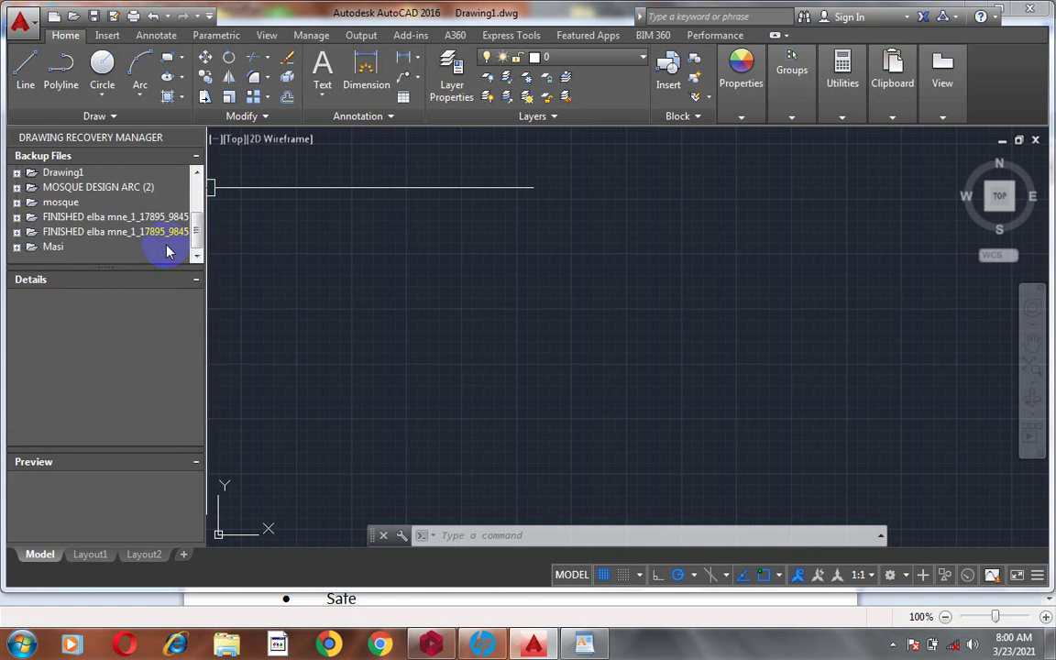
pyautogui.click(13, 247)
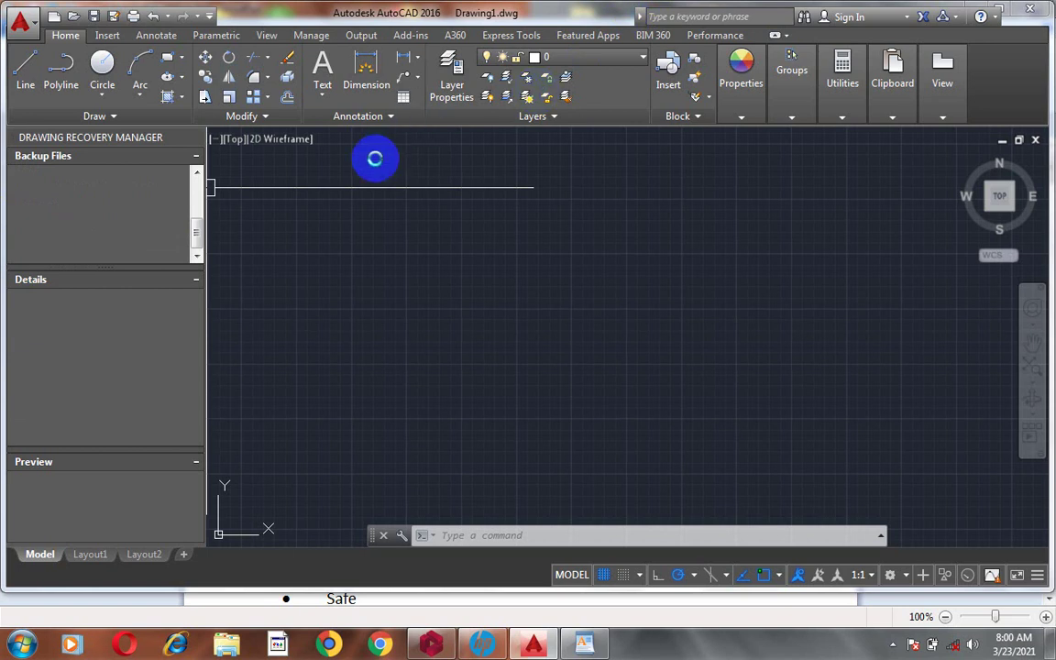
pyautogui.click(75, 247)
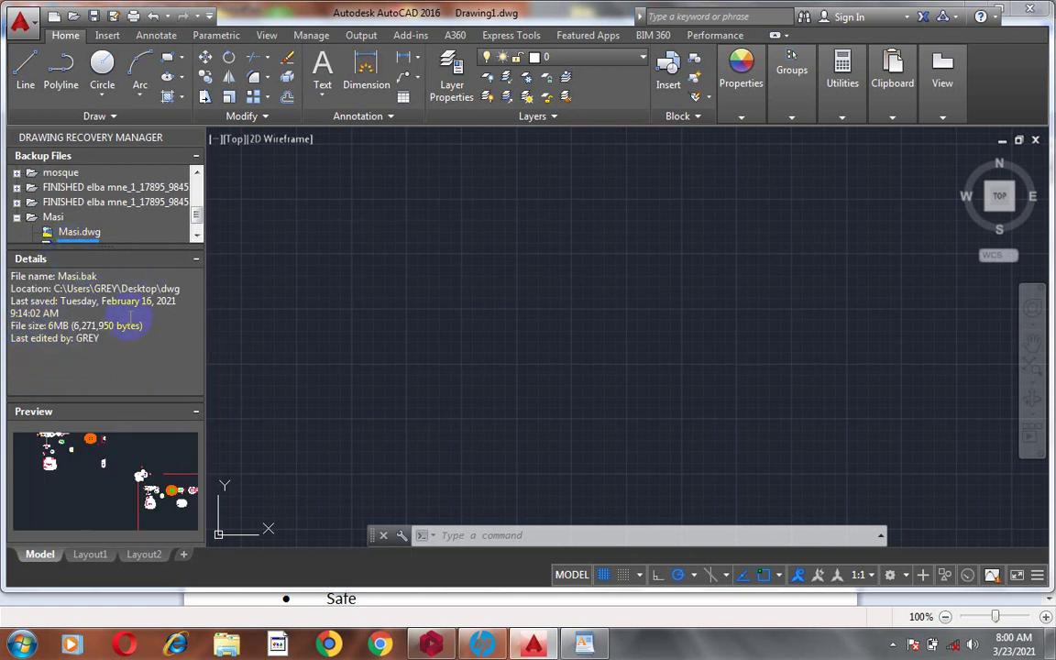
pyautogui.click(198, 218)
pyautogui.moveTo(203, 220); pyautogui.dragTo(203, 229)
pyautogui.click(68, 232)
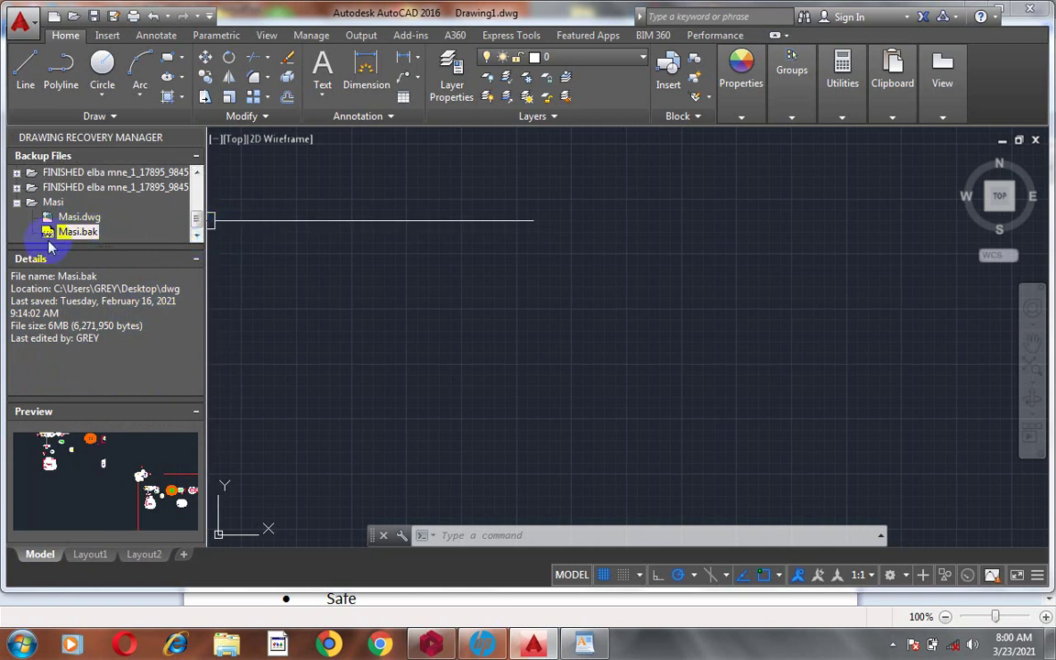
pyautogui.click(78, 232)
pyautogui.click(73, 231)
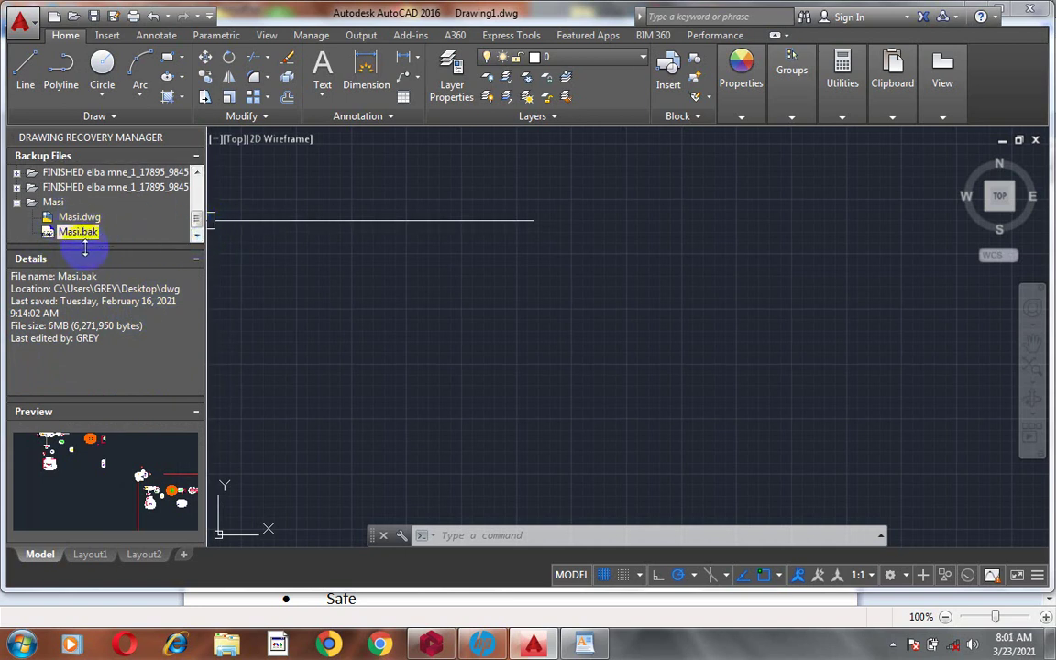
pyautogui.click(196, 229)
pyautogui.moveTo(196, 229); pyautogui.dragTo(199, 183)
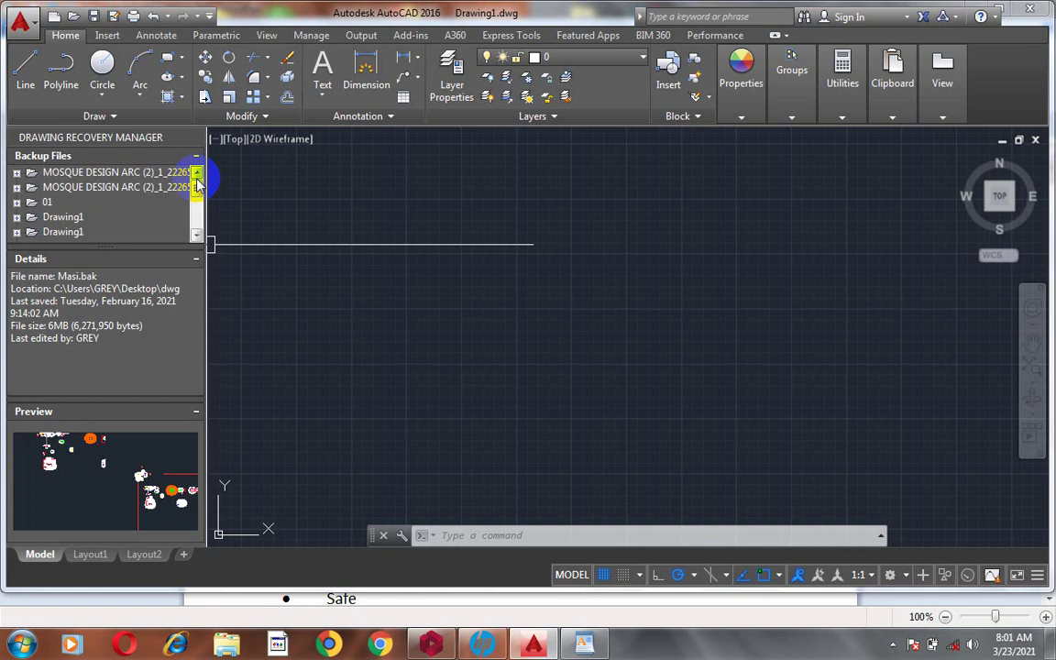
pyautogui.moveTo(197, 183); pyautogui.dragTo(194, 158)
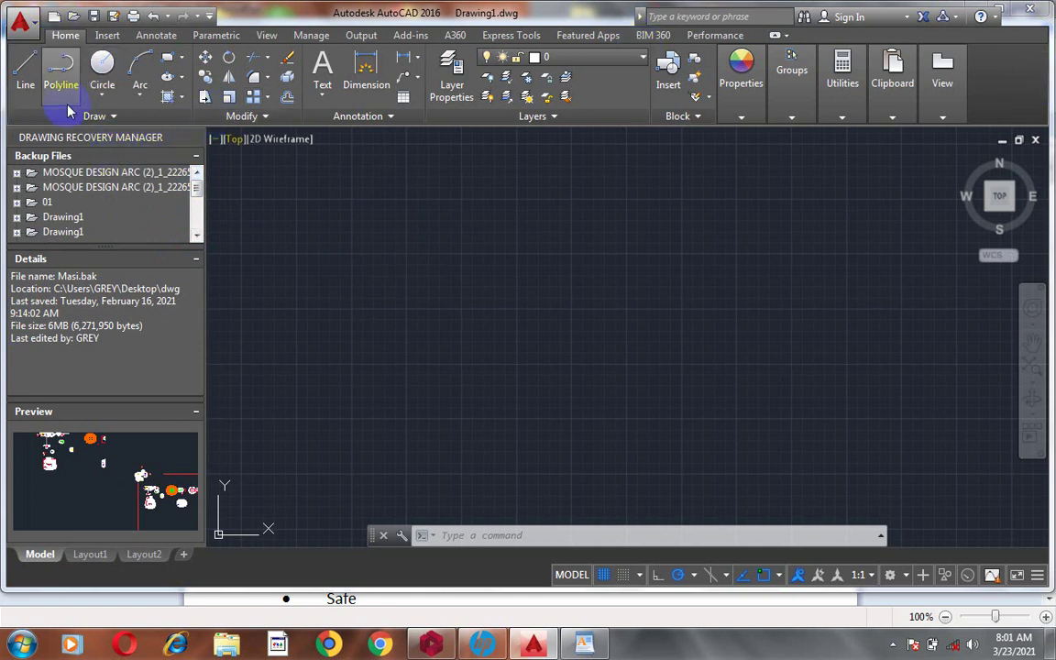
# Step: Look through the insert, annotate, parametric, view, manage and output command sets
pyautogui.click(107, 36)
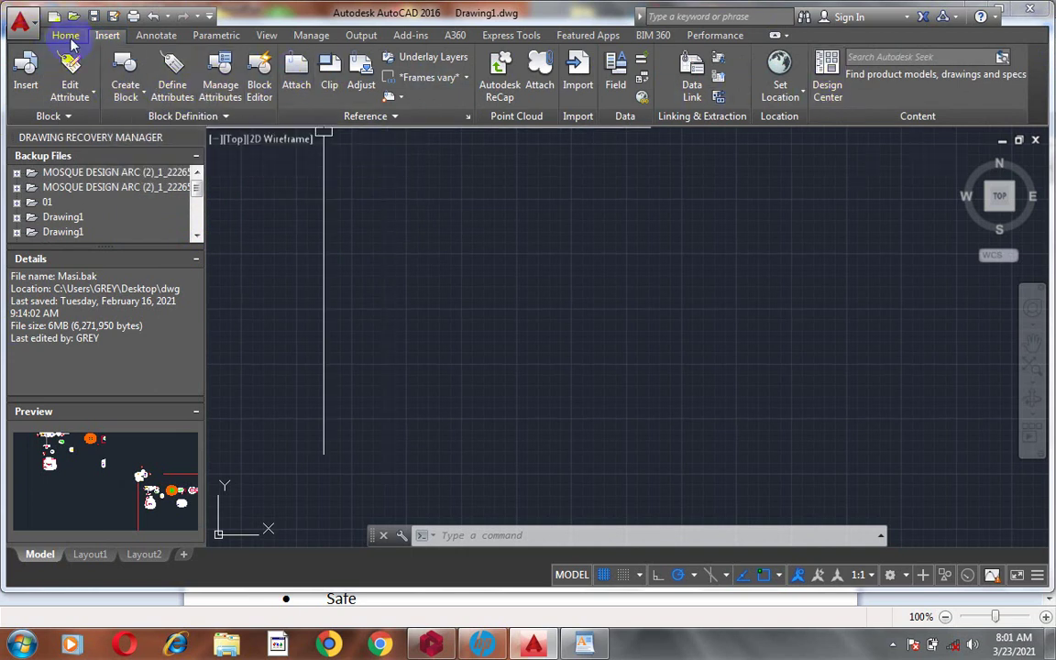
pyautogui.click(66, 35)
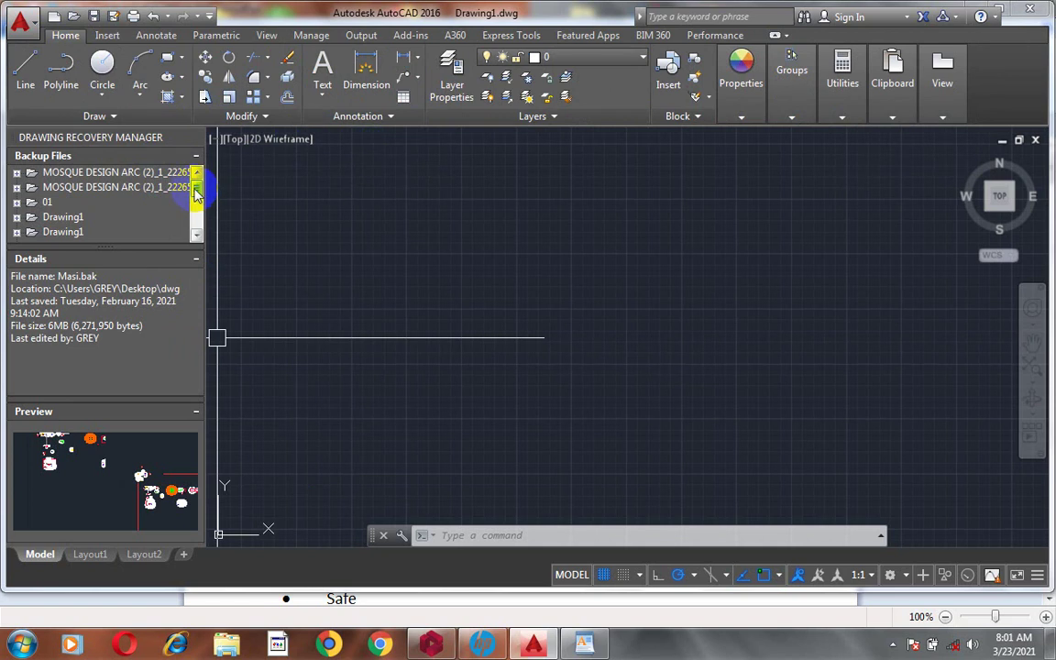
pyautogui.click(108, 36)
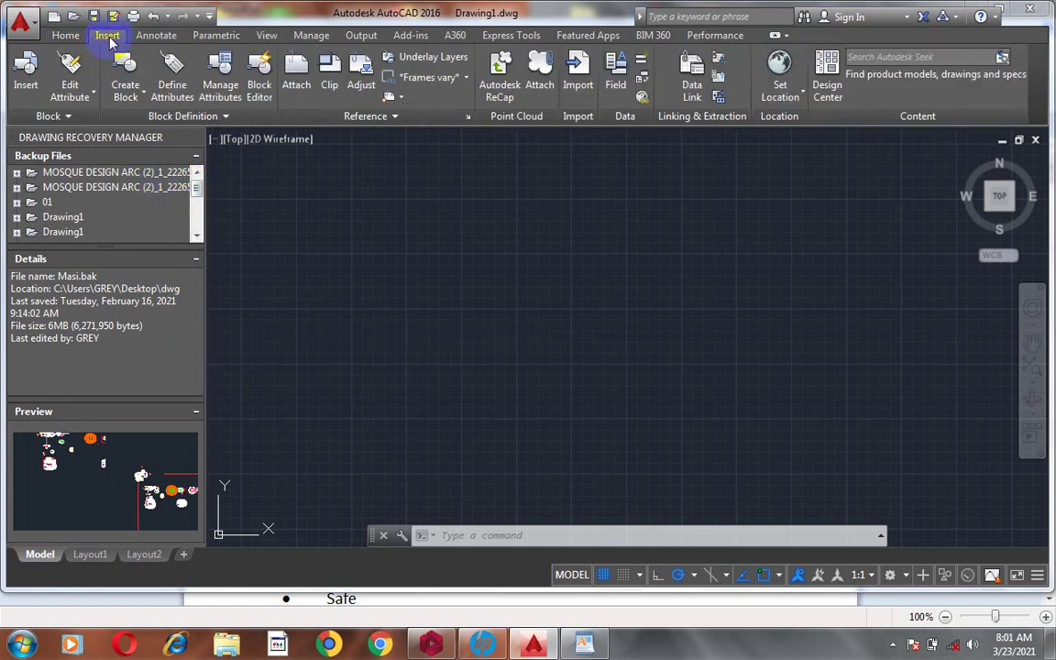
pyautogui.click(150, 37)
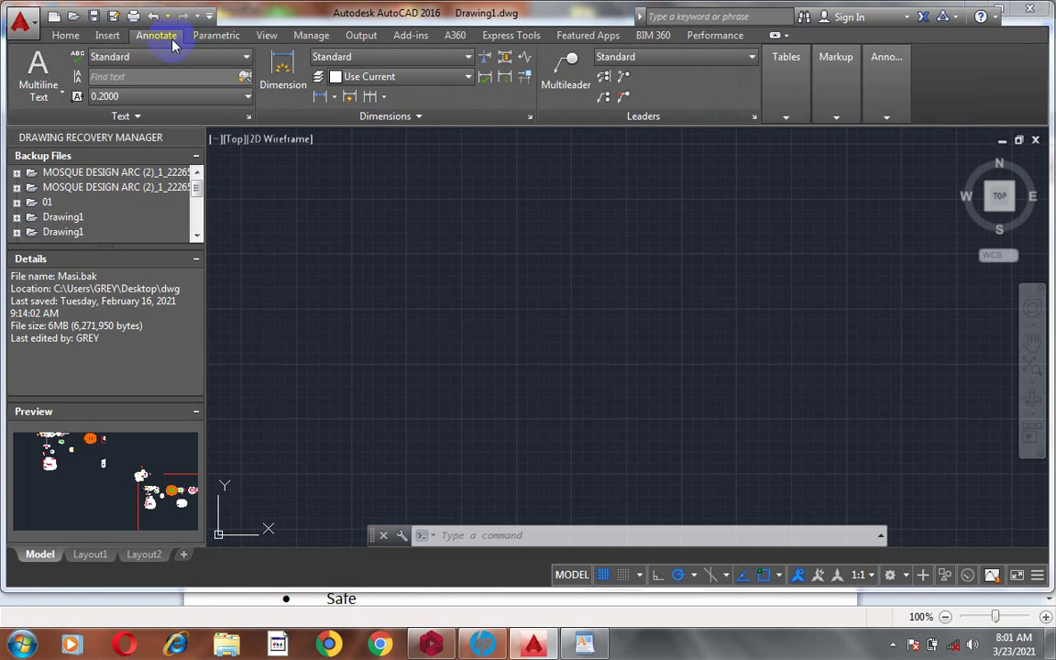
pyautogui.click(234, 39)
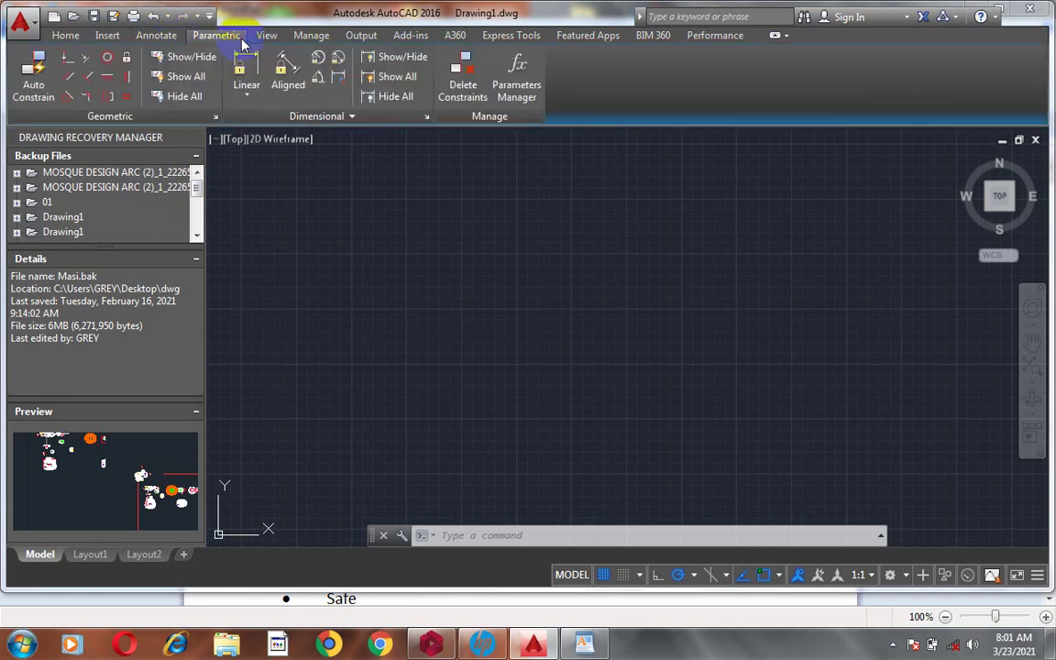
pyautogui.click(271, 40)
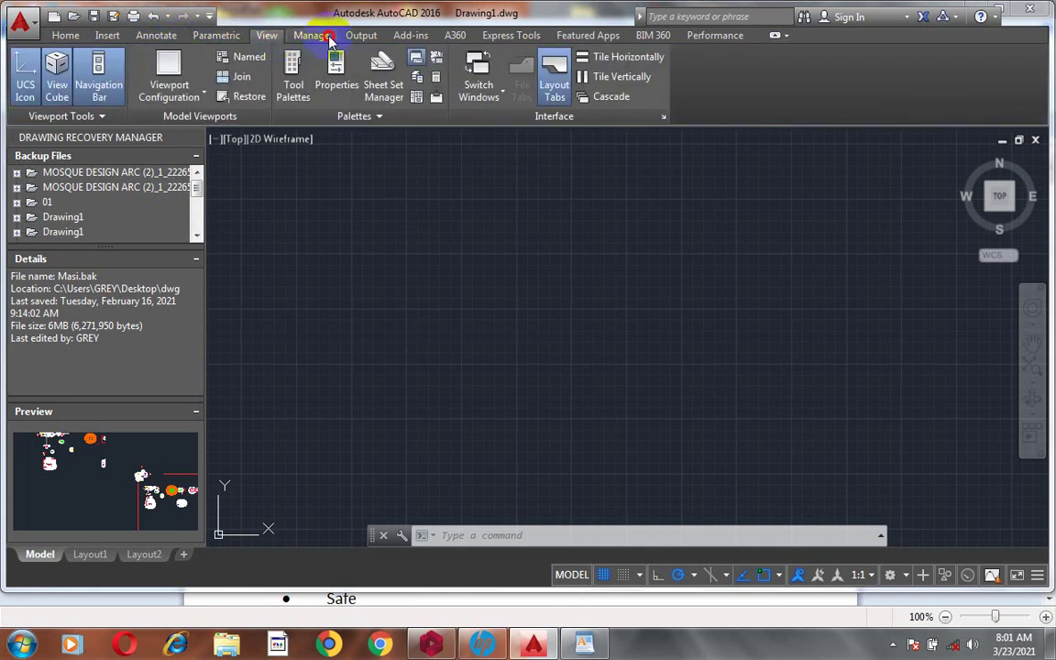
pyautogui.click(311, 38)
pyautogui.click(367, 40)
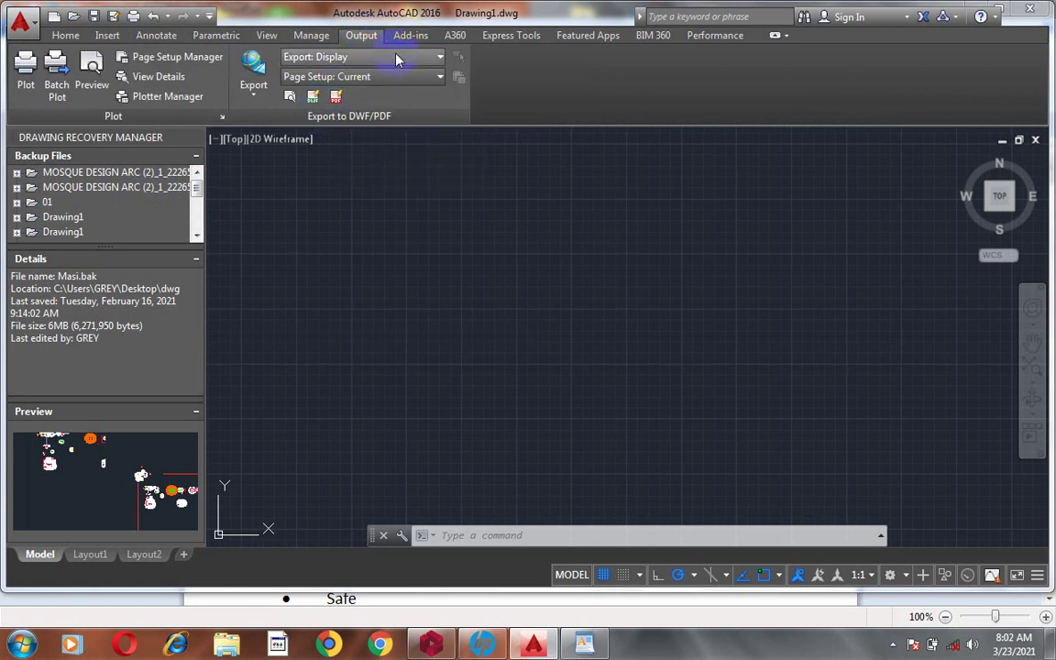
# Step: Browse the Desktop for a drawing to open, preview mosque latest, and leave the file selection without opening it
pyautogui.click(33, 23)
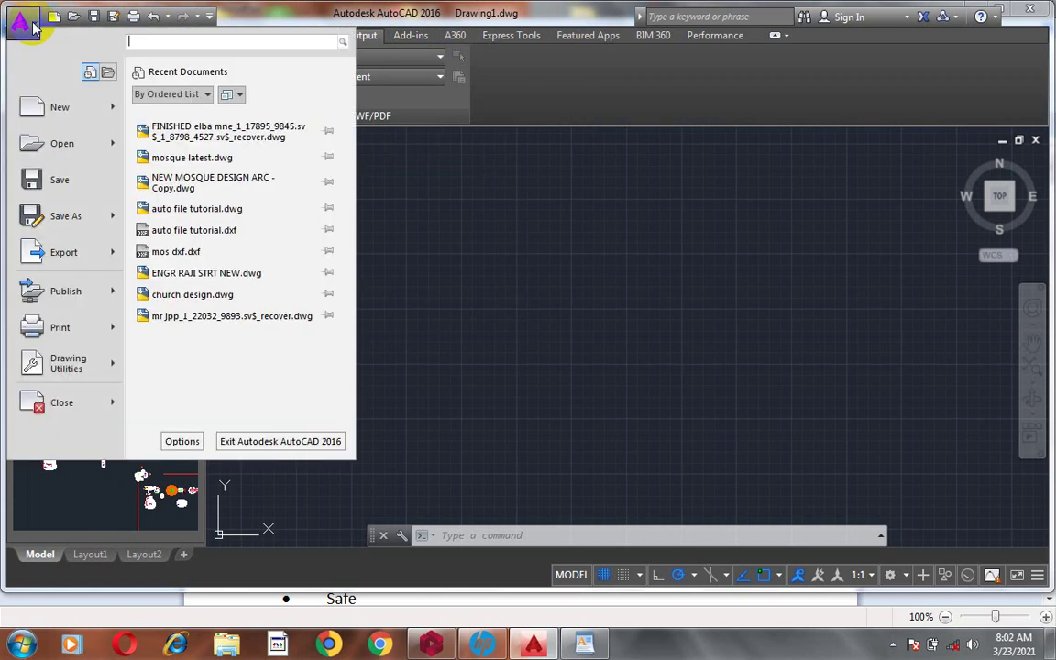
pyautogui.moveTo(78, 107)
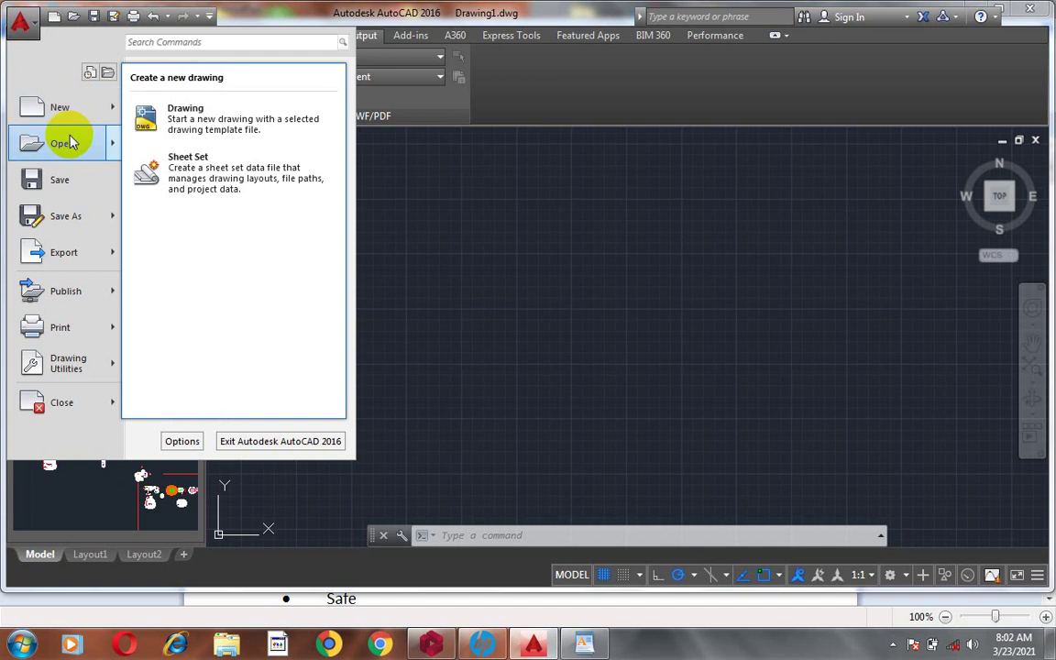
pyautogui.moveTo(71, 143)
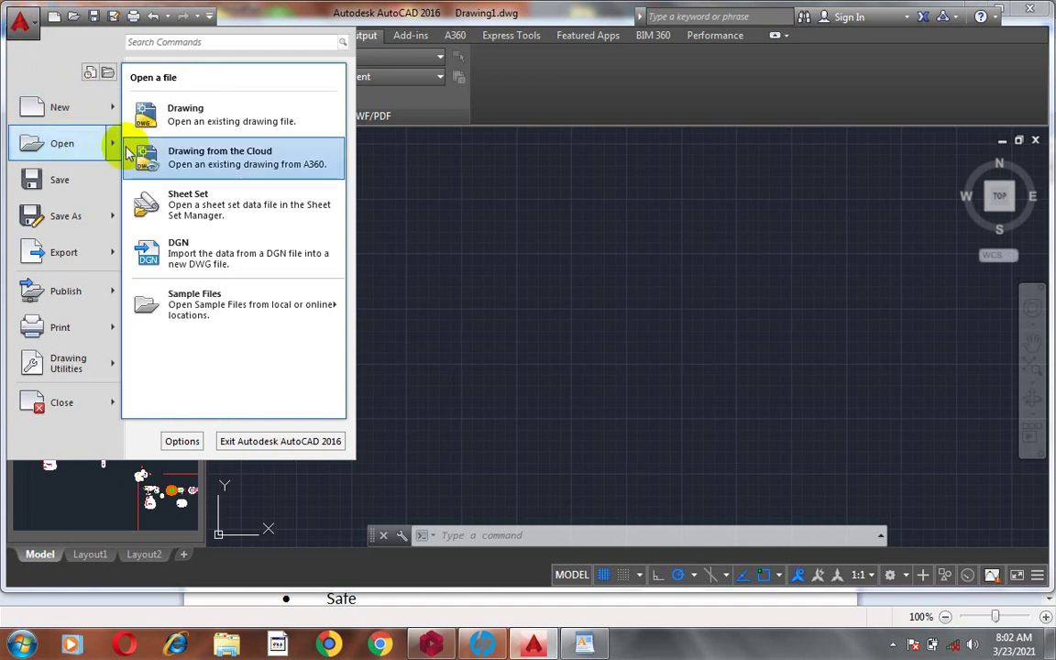
pyautogui.click(87, 146)
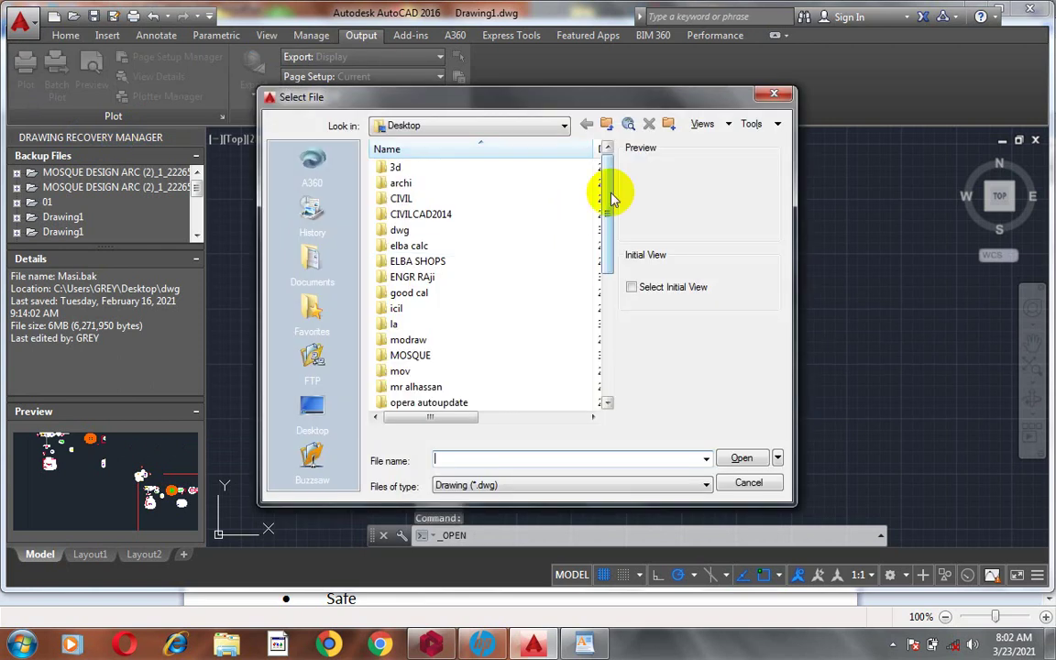
pyautogui.moveTo(612, 197); pyautogui.dragTo(601, 342)
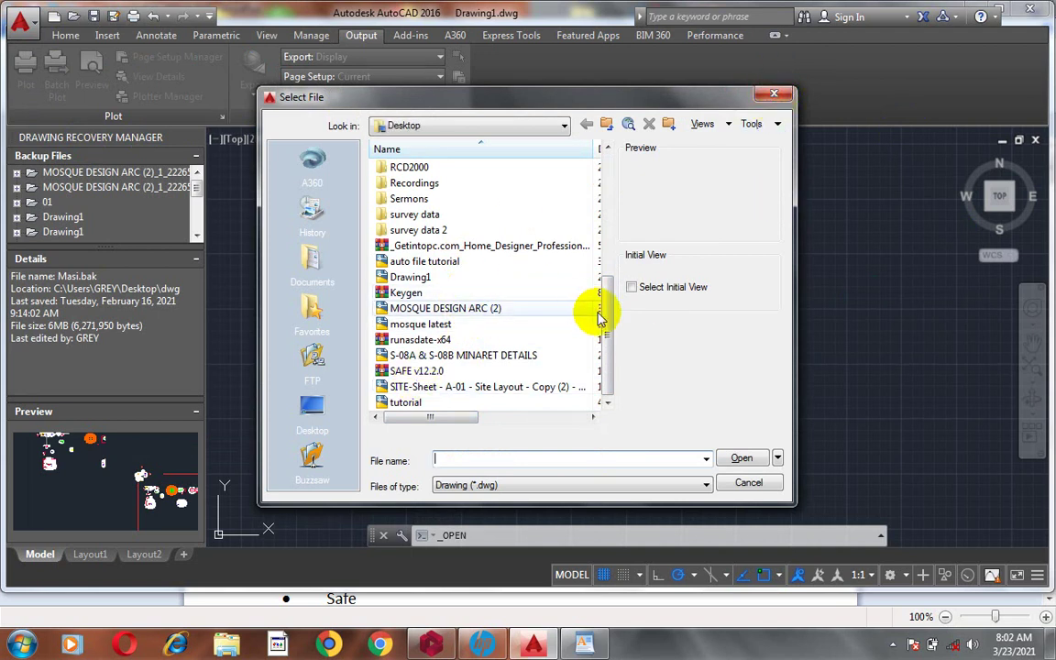
pyautogui.click(422, 327)
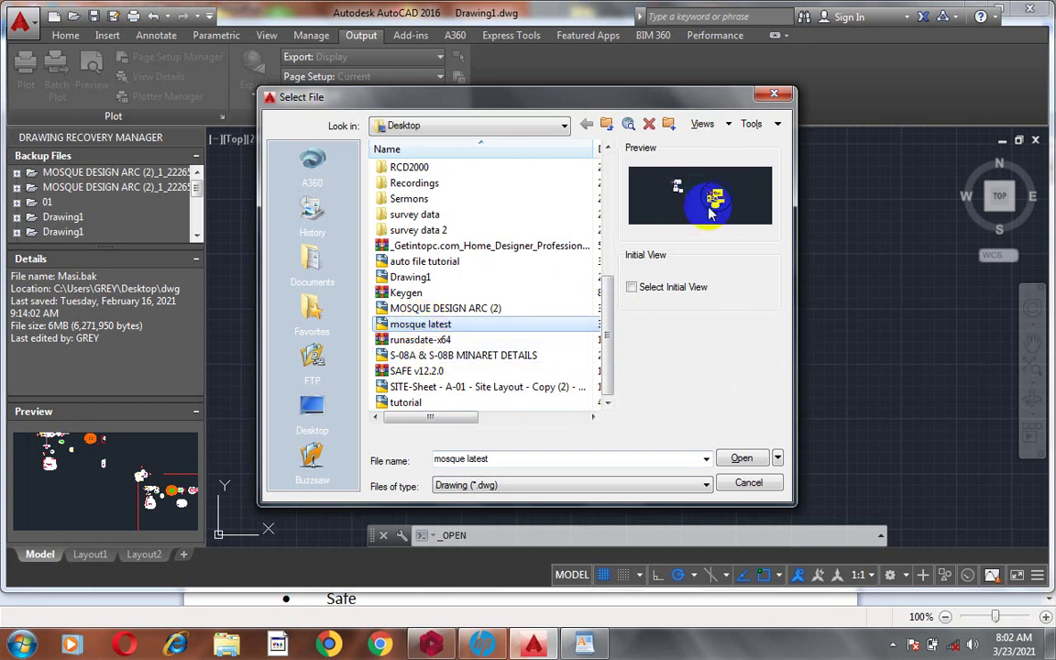
pyautogui.click(774, 94)
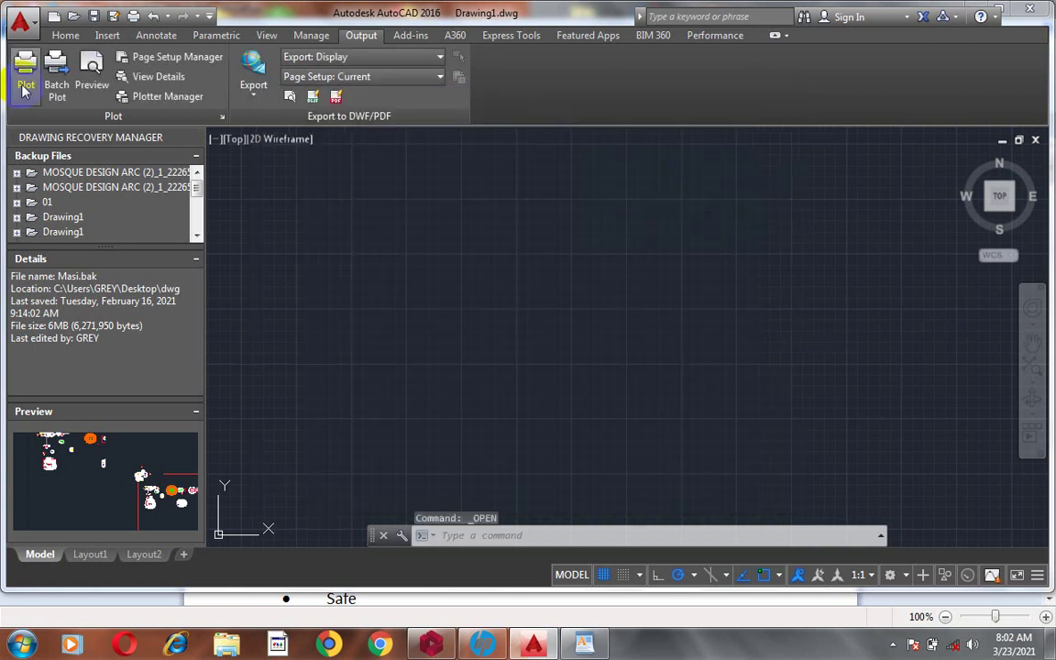
# Step: Look over the application's drawing utilities, print and publish commands
pyautogui.click(32, 29)
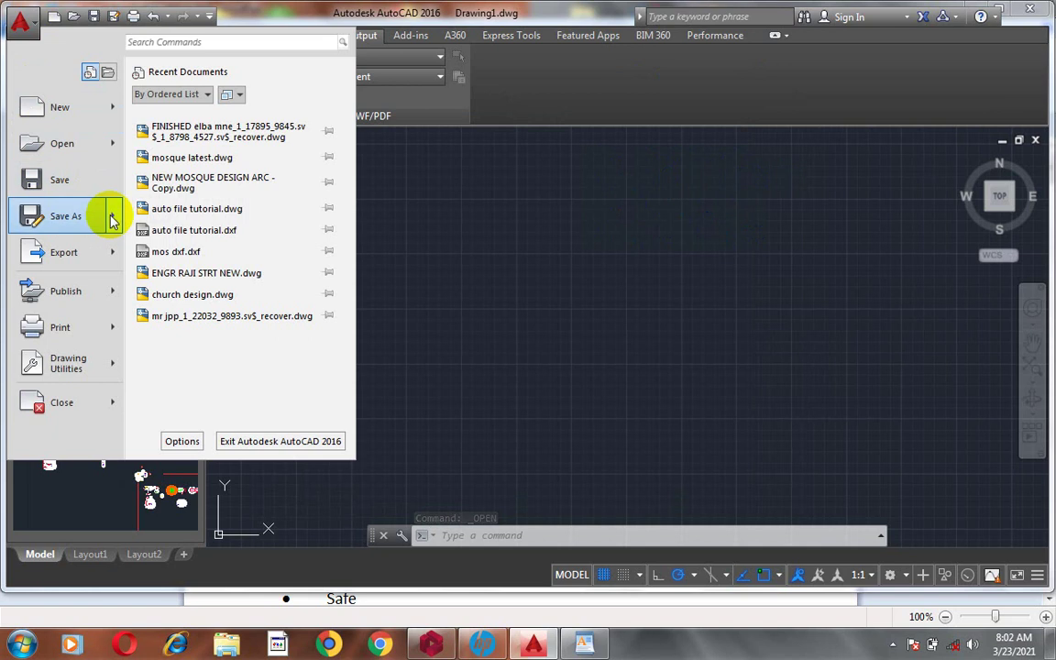
pyautogui.moveTo(111, 220)
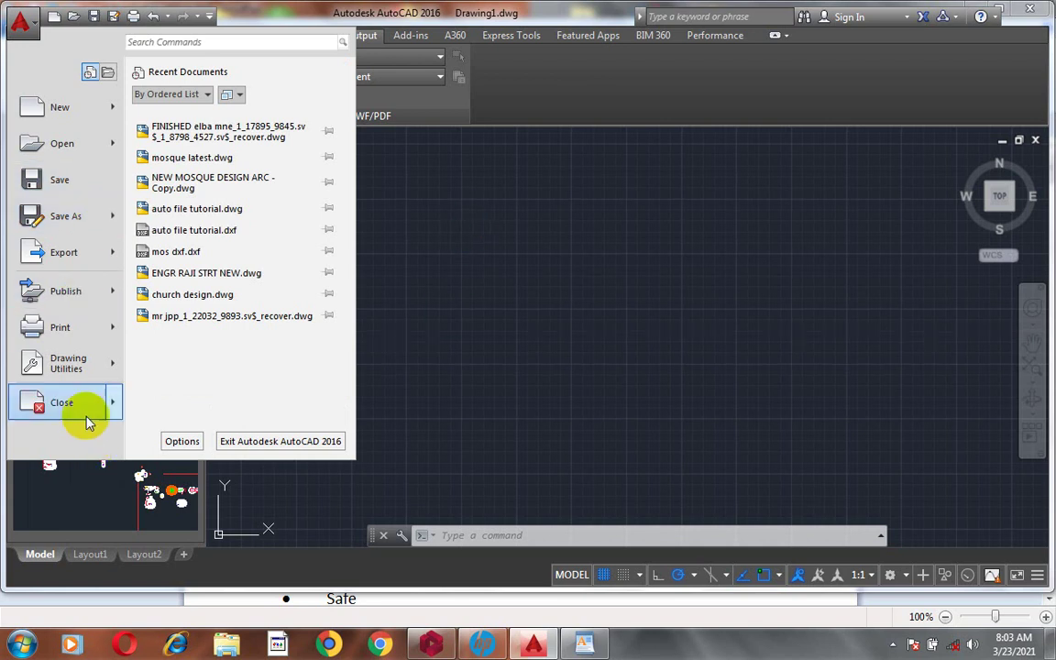
pyautogui.click(110, 367)
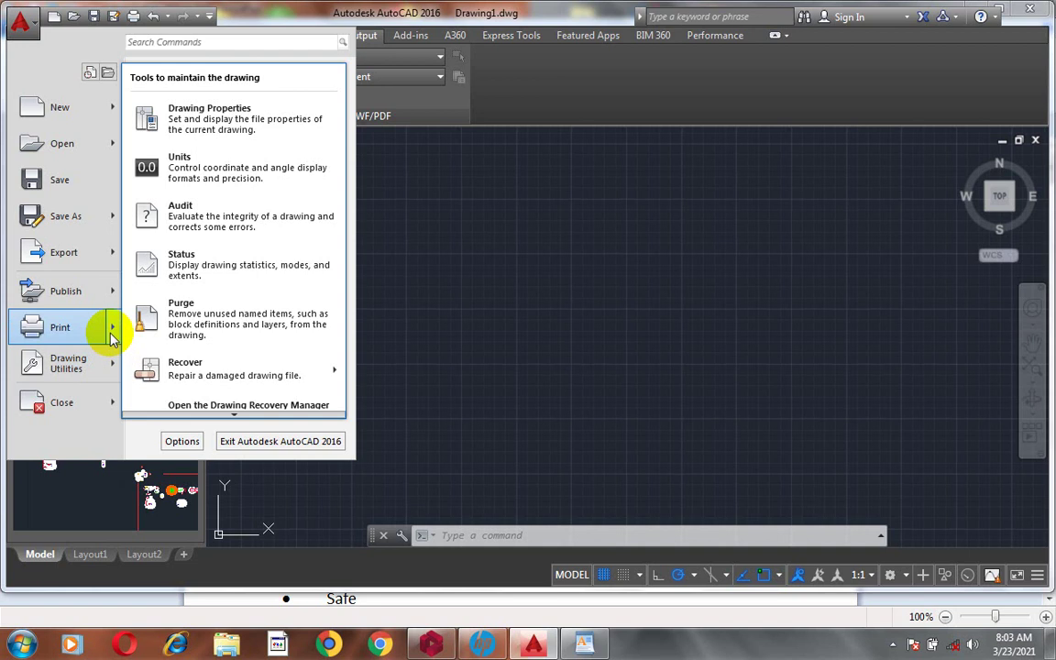
pyautogui.moveTo(111, 338)
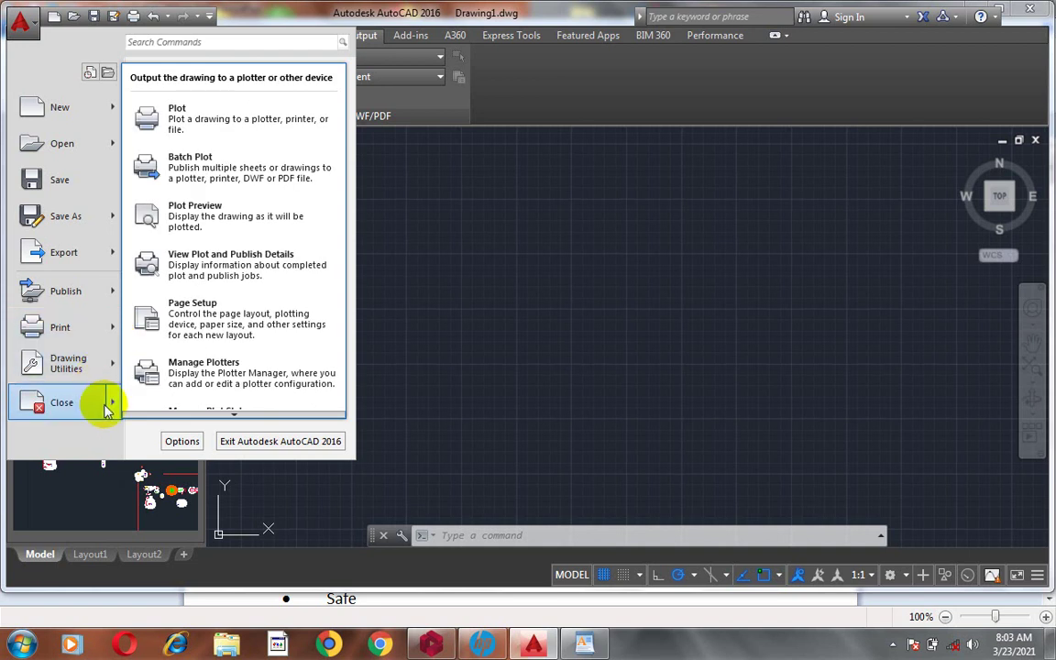
pyautogui.moveTo(115, 295)
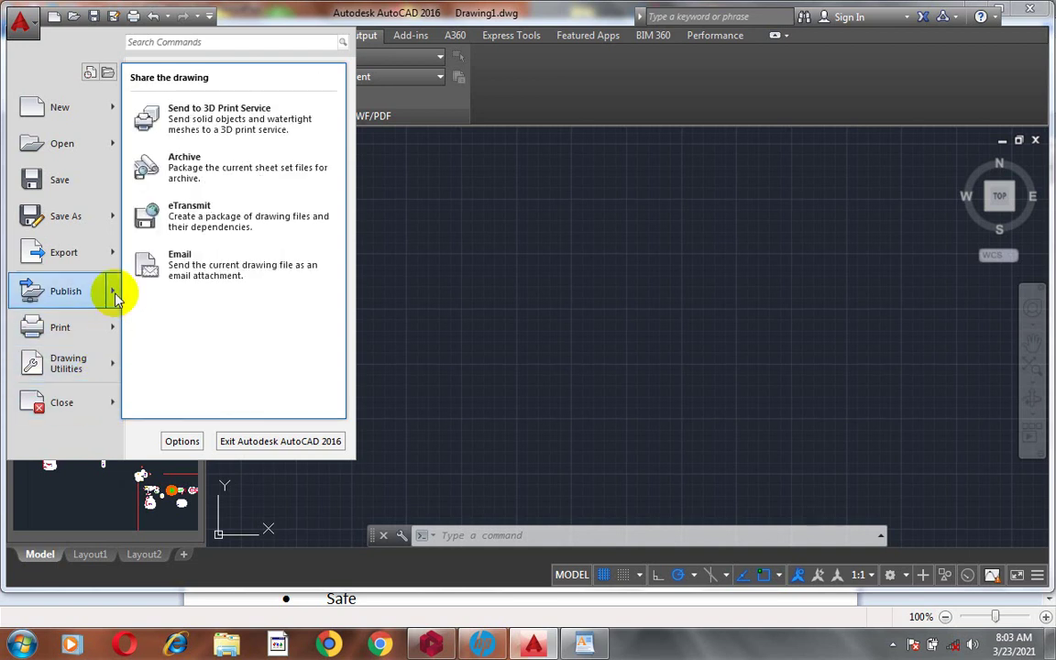
# Step: Set the uniform background of the 2D model space to White in the display options
pyautogui.click(177, 444)
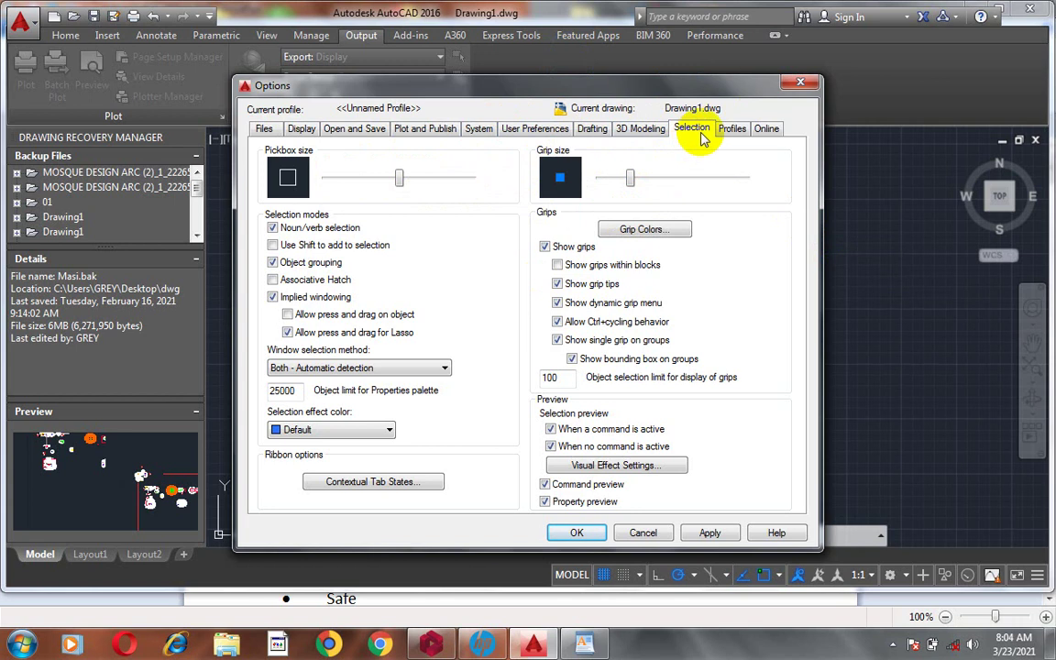
pyautogui.click(302, 131)
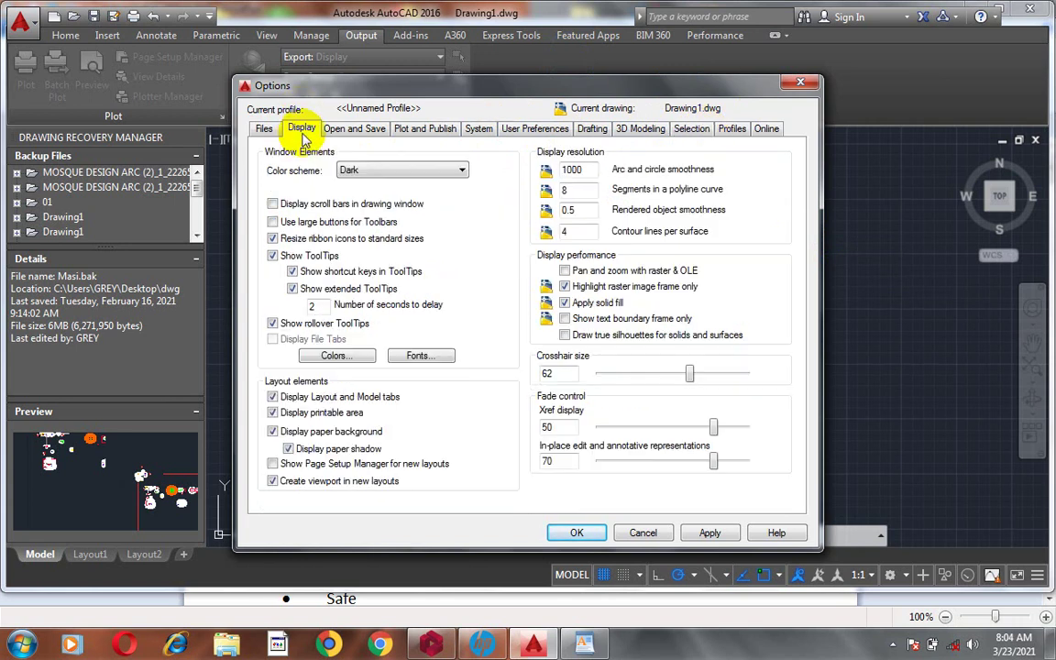
pyautogui.click(401, 169)
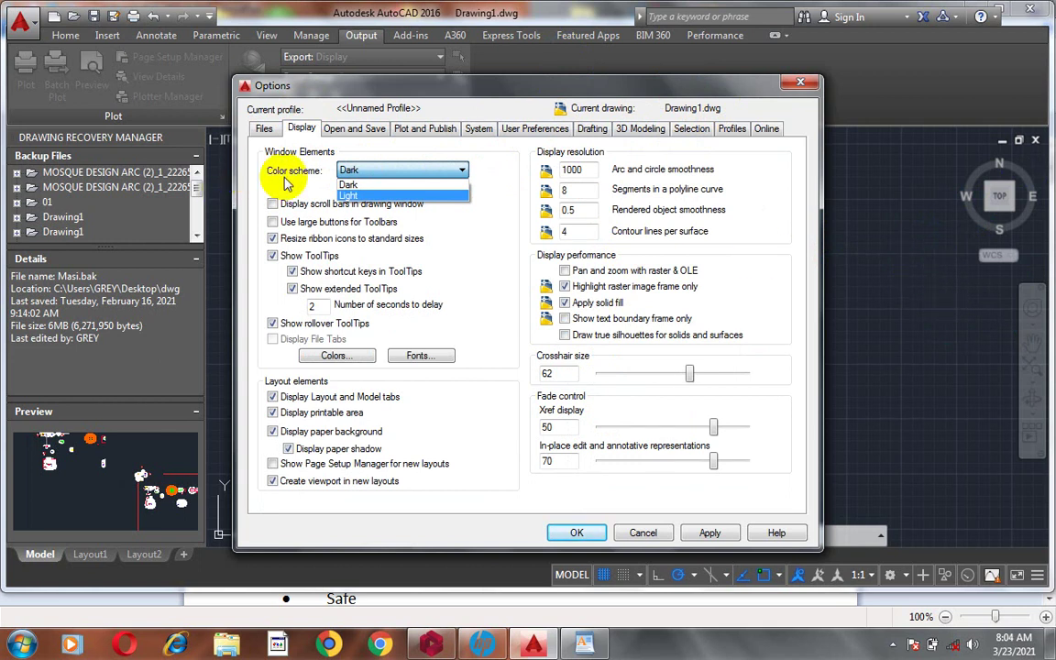
pyautogui.click(394, 174)
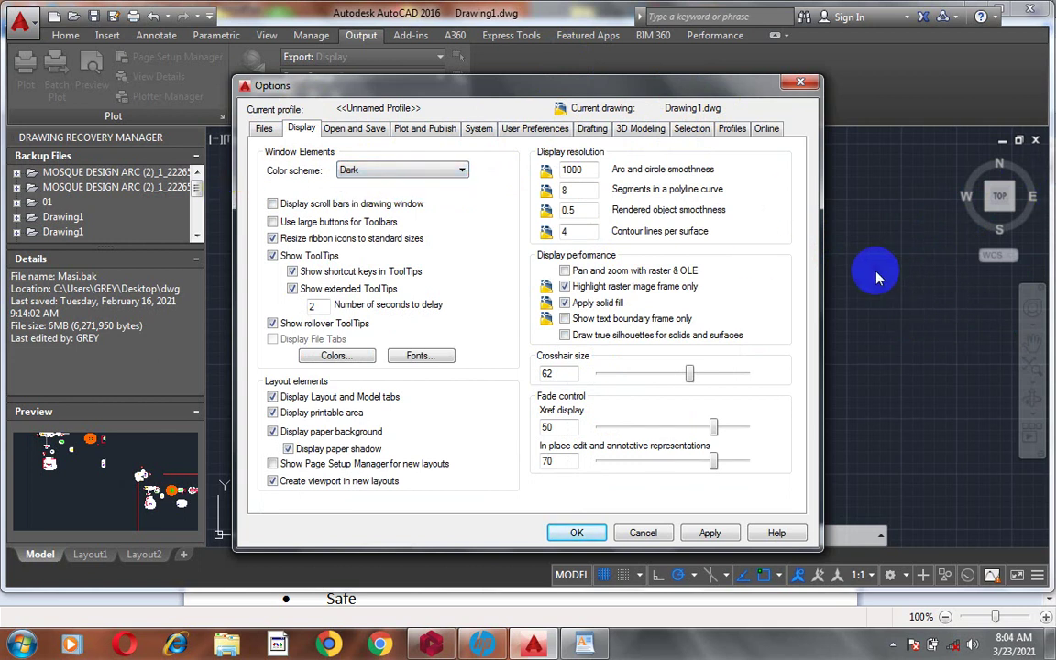
pyautogui.click(336, 355)
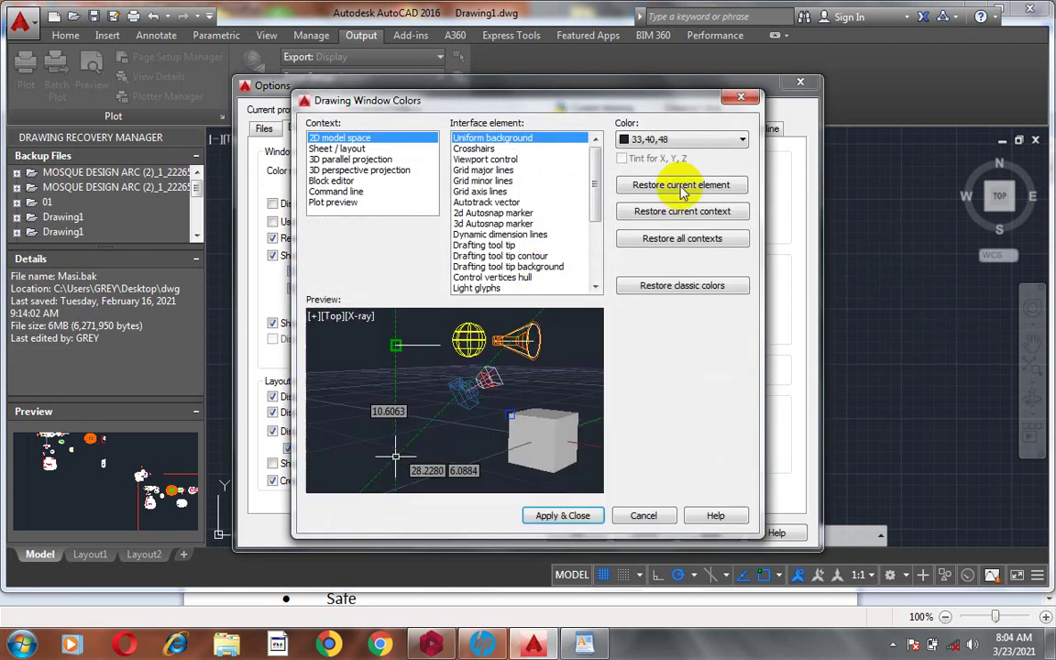
pyautogui.click(709, 140)
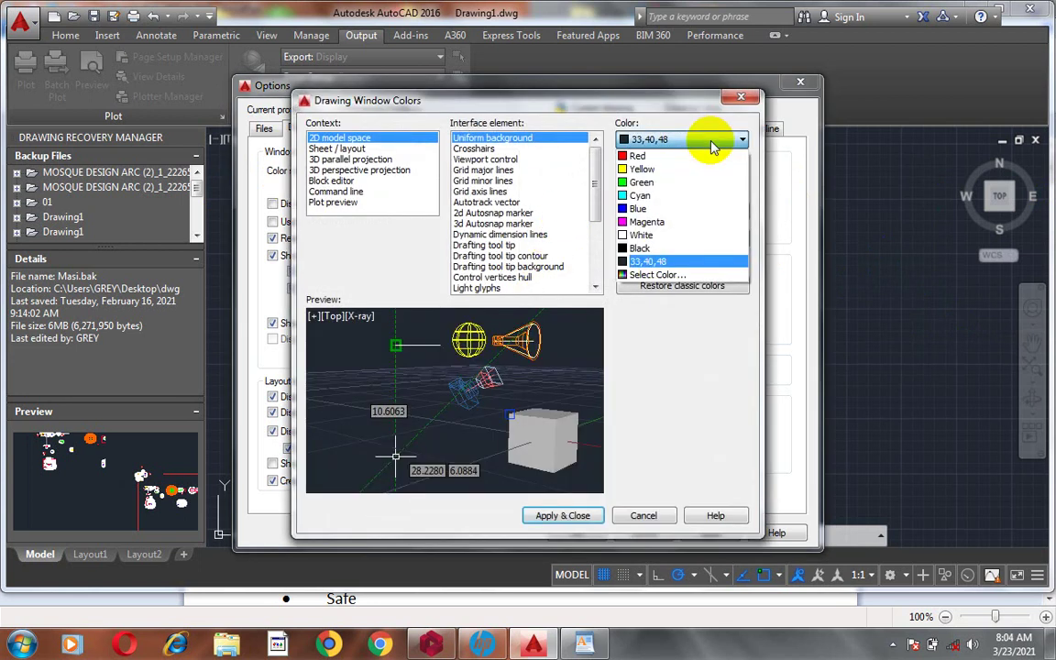
pyautogui.click(653, 236)
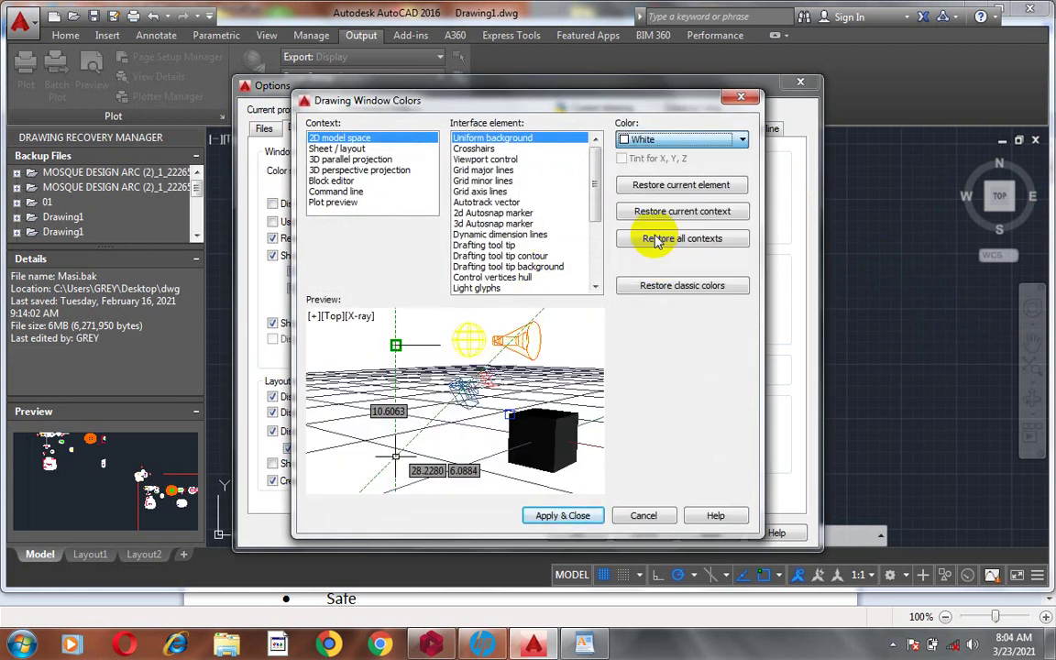
pyautogui.click(555, 517)
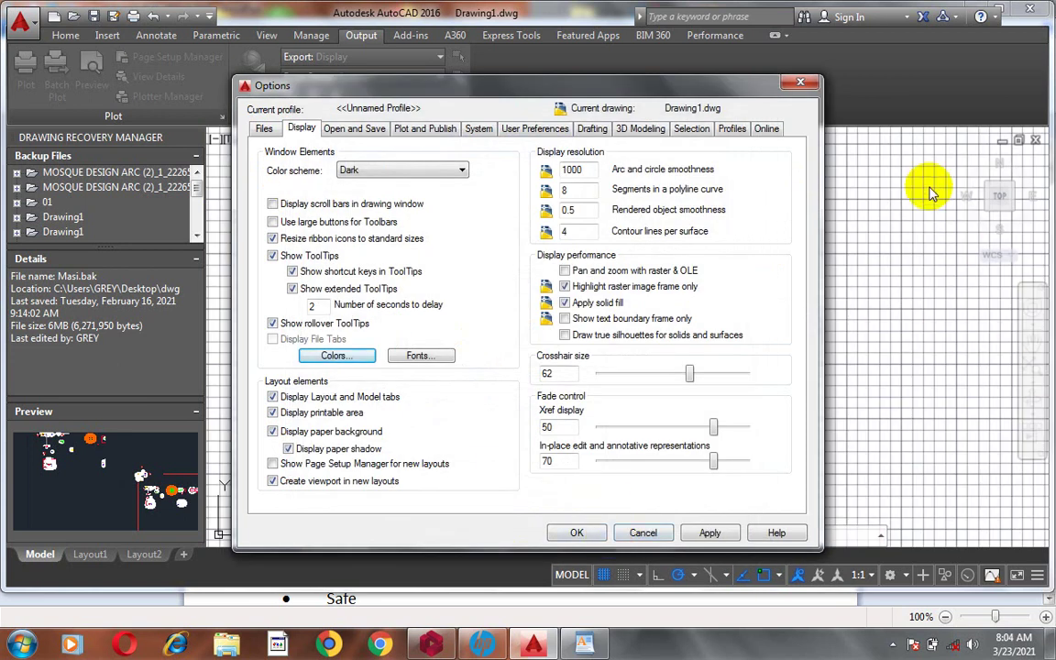
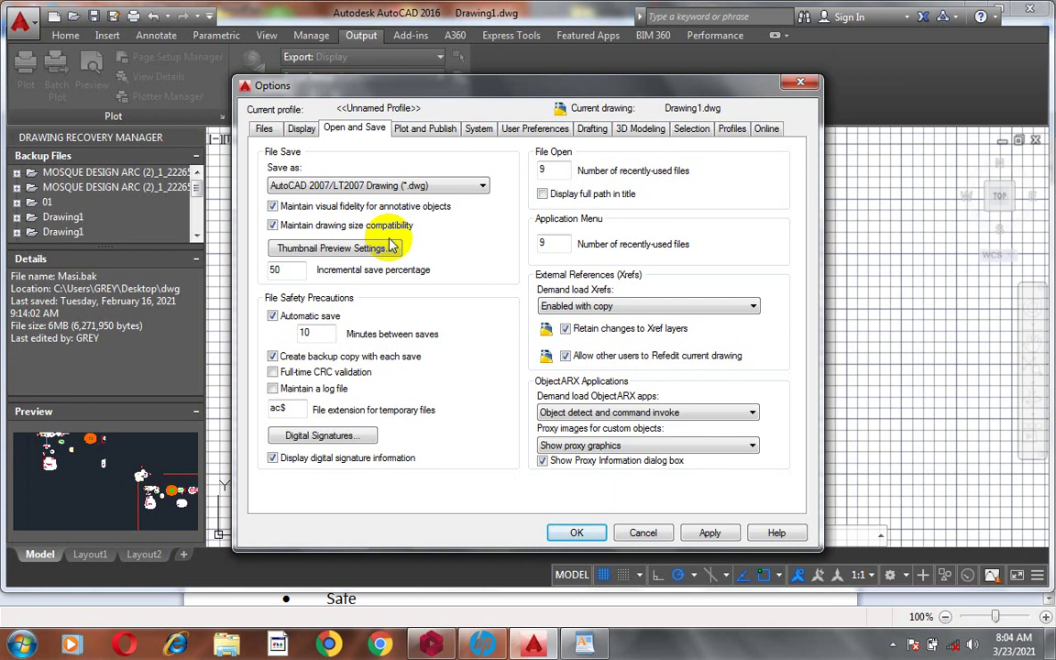
# Step: Set the default save format for drawings to AutoCAD 2007/LT2007 DXF (*.dxf)
pyautogui.click(439, 186)
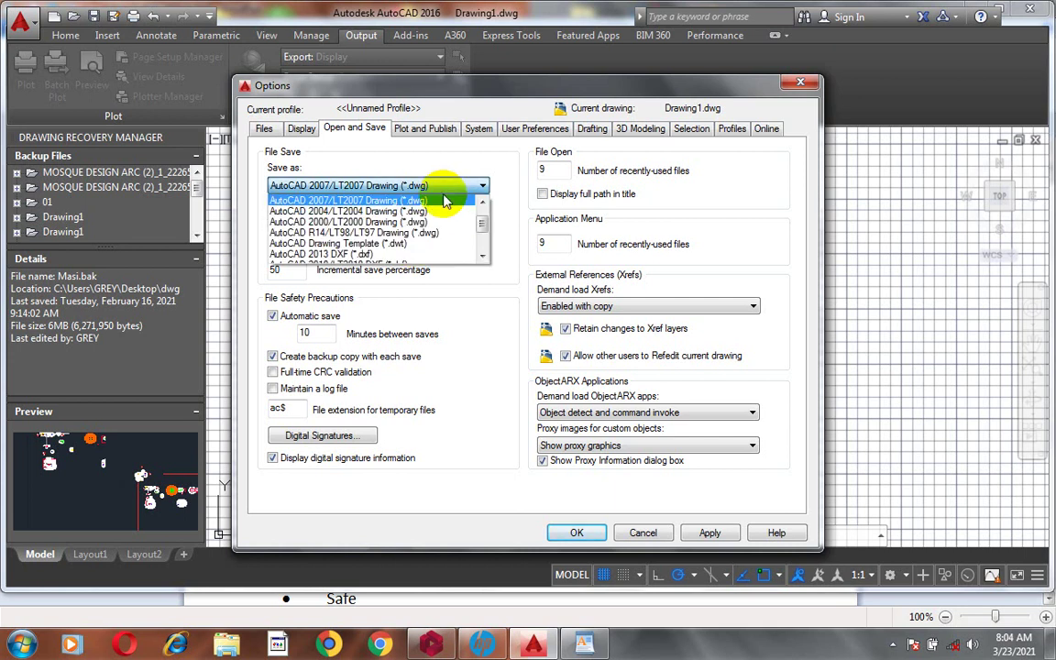
pyautogui.click(484, 256)
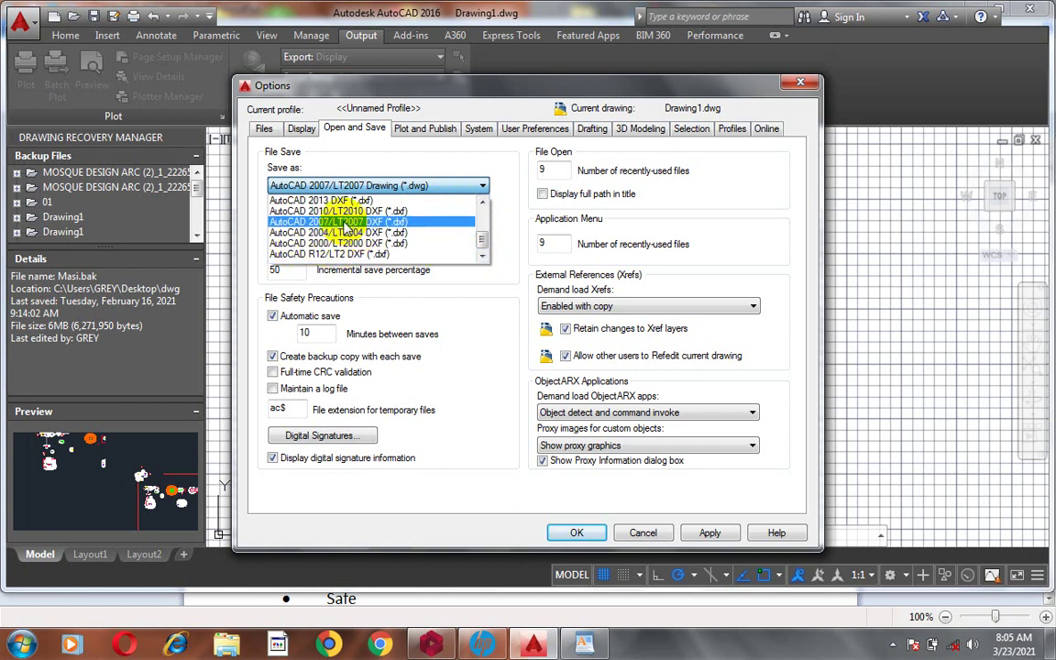
pyautogui.click(342, 222)
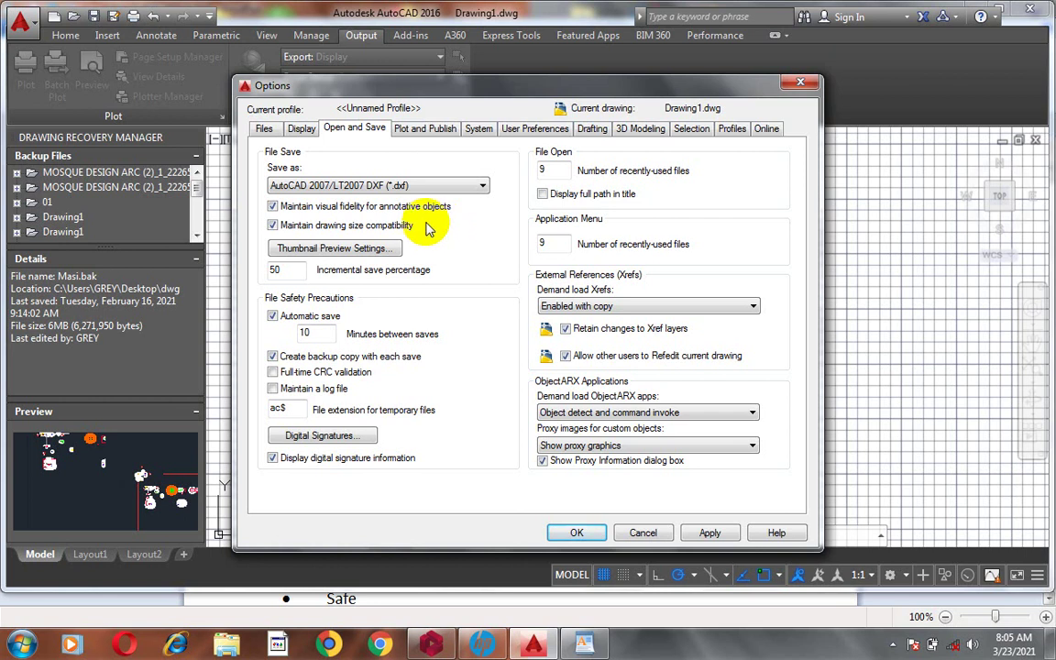
# Step: Set the default save format to AutoCAD 2000/LT2000 DXF (*.dxf) and look through the other available drawing formats
pyautogui.click(449, 196)
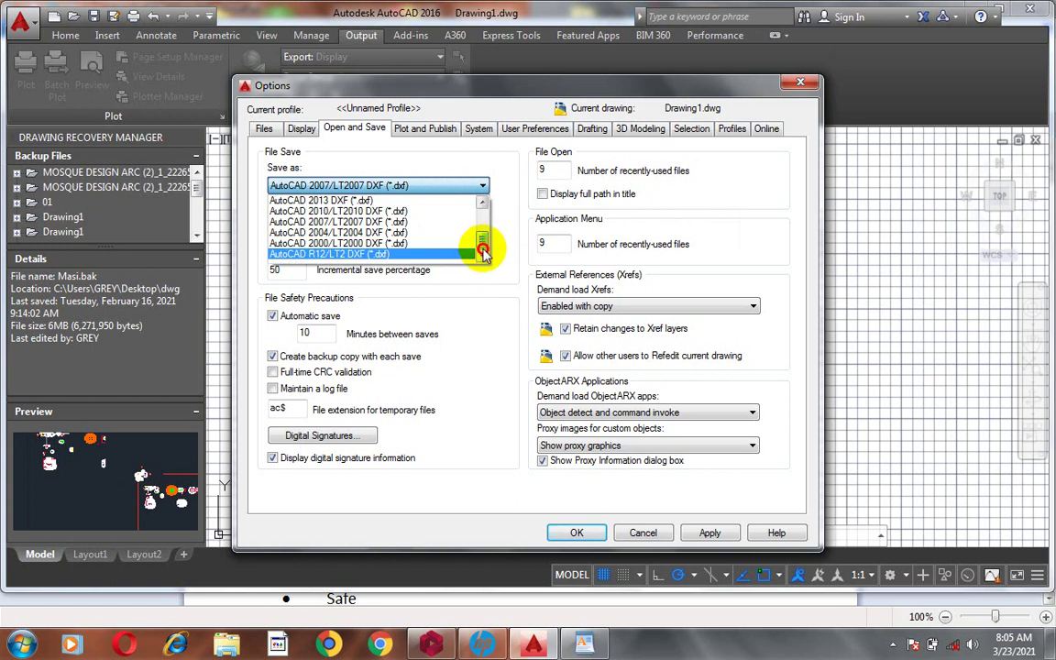
pyautogui.click(357, 243)
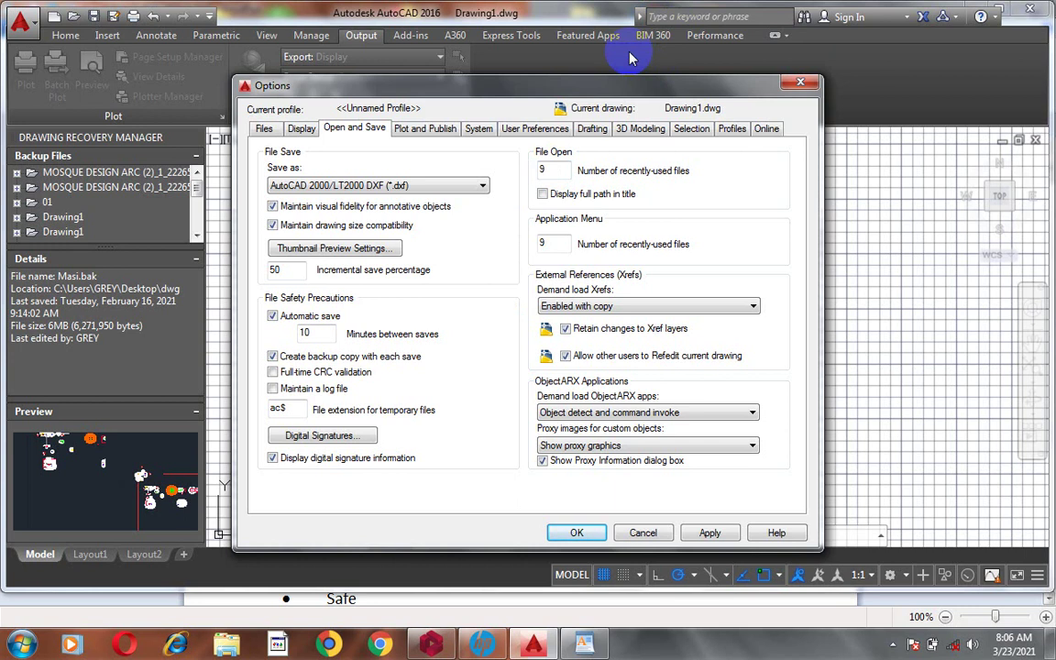
pyautogui.click(457, 185)
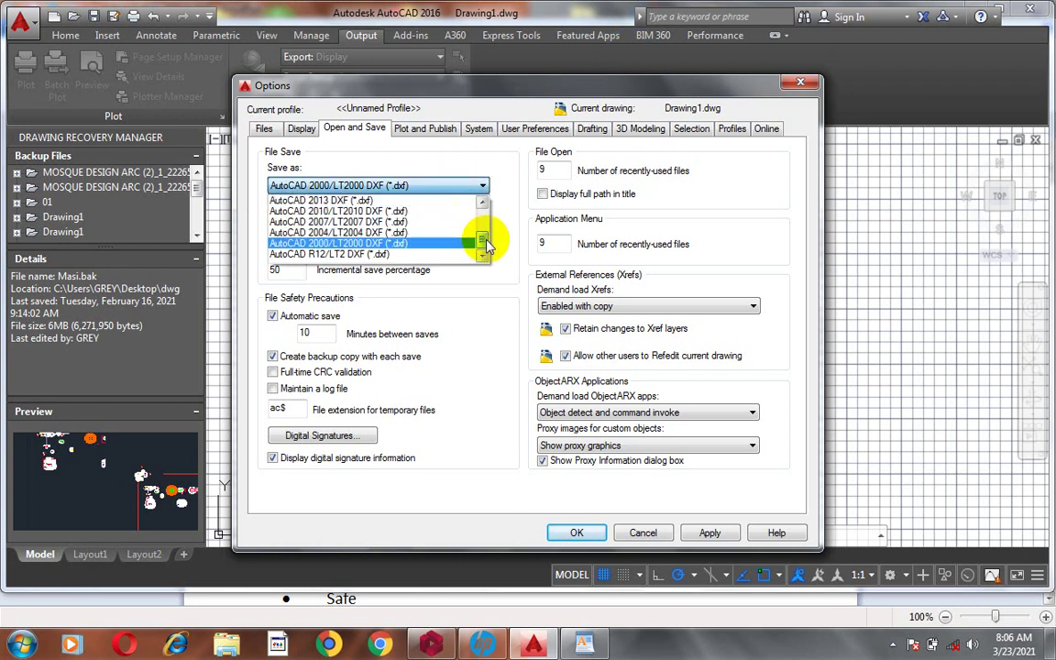
pyautogui.moveTo(483, 242); pyautogui.dragTo(484, 219)
pyautogui.scroll(-3, 467, 238)
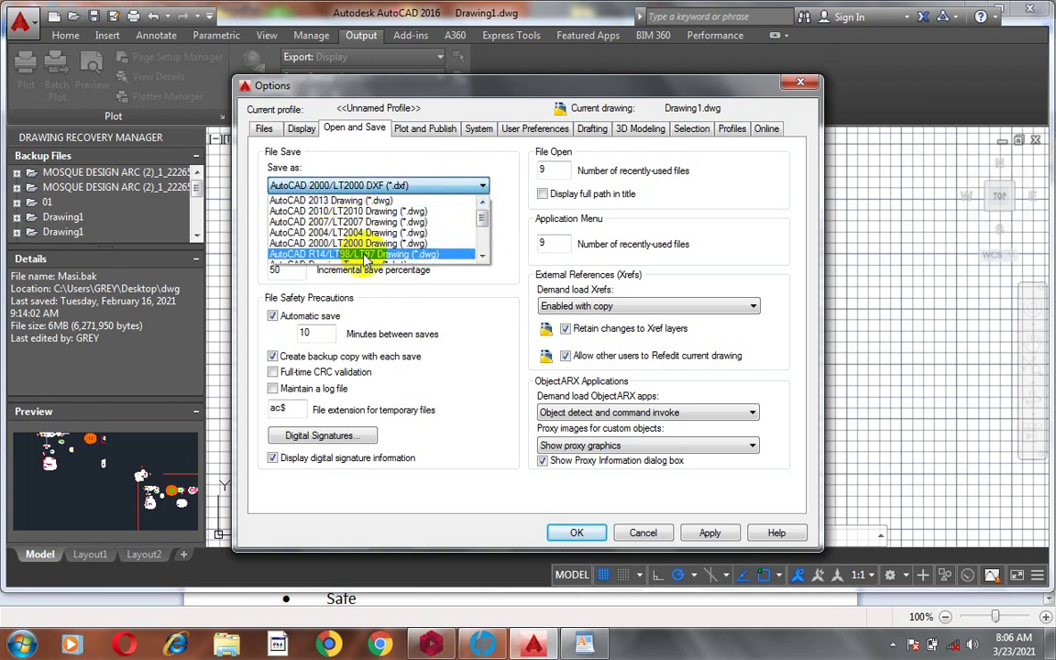
pyautogui.click(483, 188)
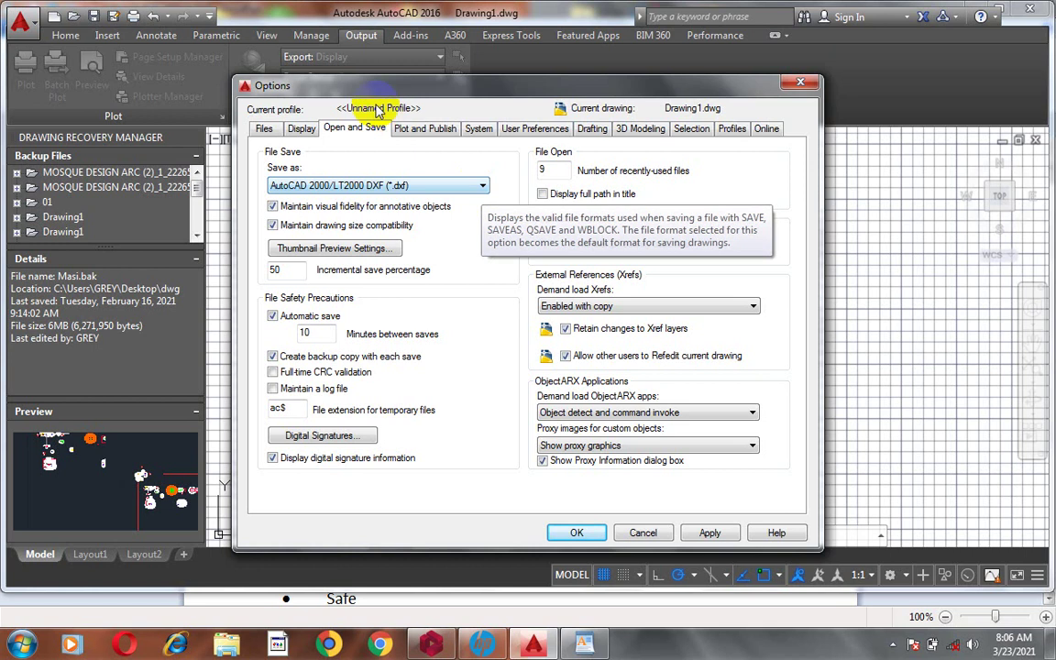
# Step: Look over the plot and publish settings and the font options of the command line window
pyautogui.click(438, 135)
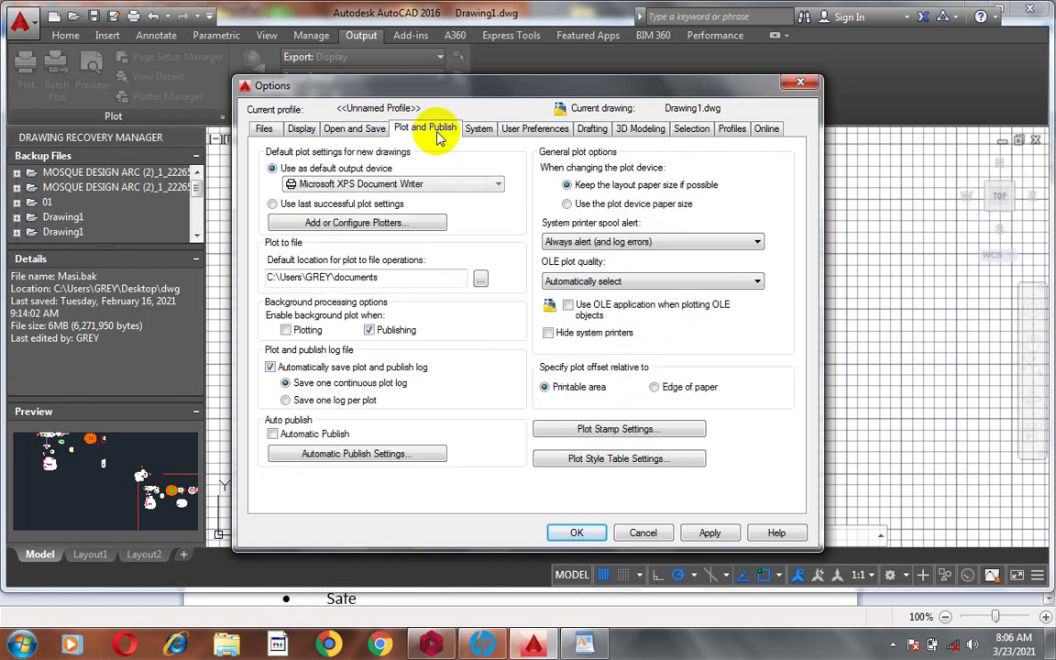
pyautogui.click(308, 131)
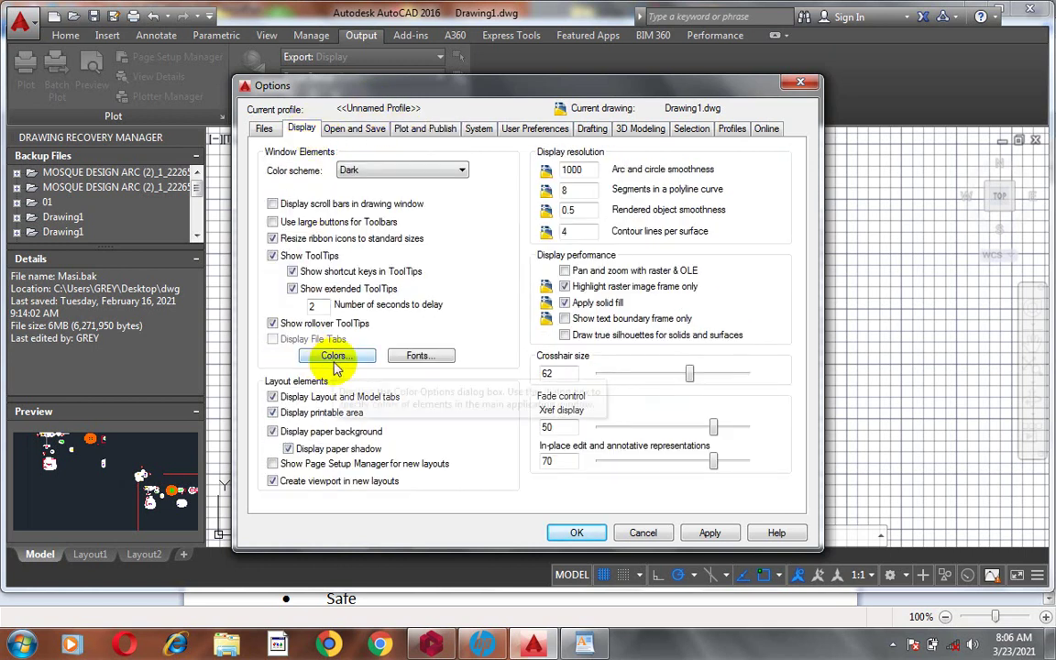
pyautogui.click(431, 355)
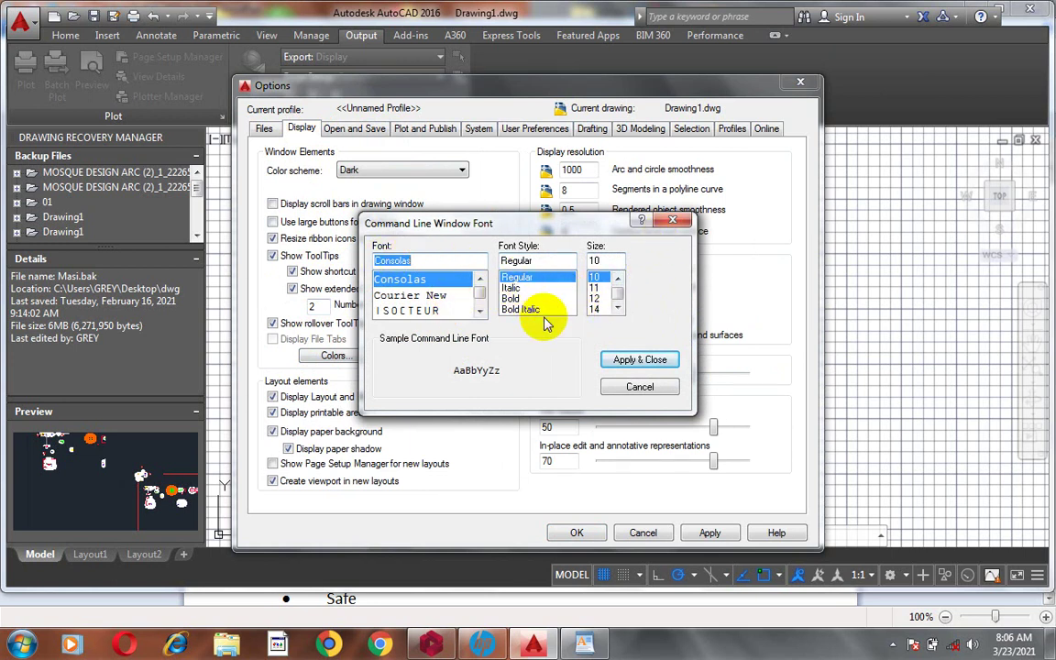
pyautogui.click(672, 220)
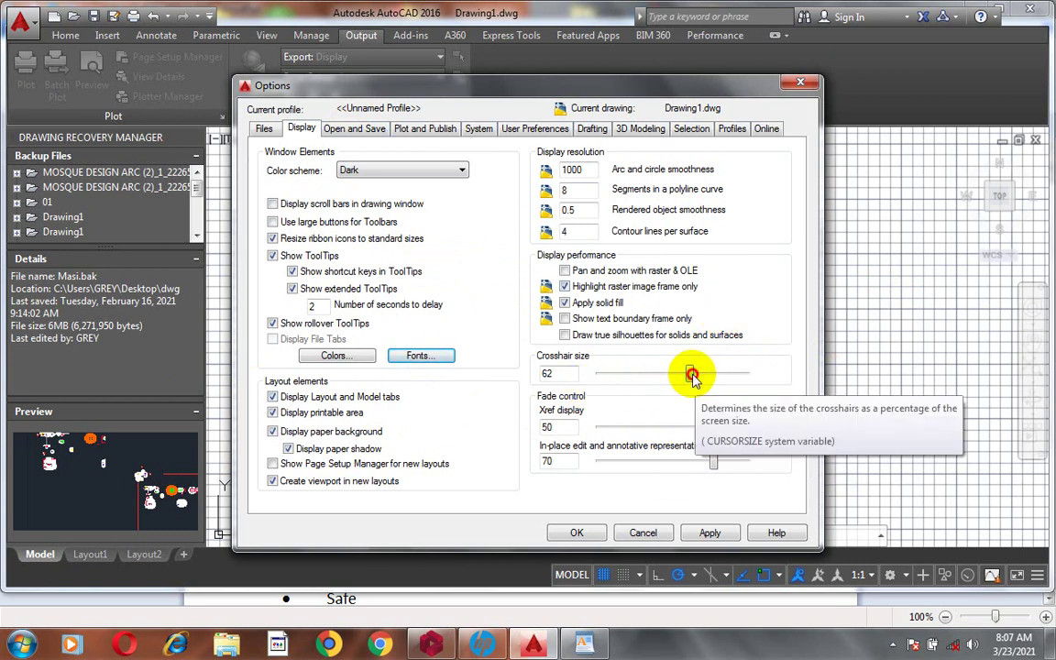
# Step: Set the crosshair size to 64 and reduce the pickbox to a very small size
pyautogui.moveTo(690, 373)
pyautogui.mouseDown()
pyautogui.moveTo(711, 375)
pyautogui.moveTo(694, 376)
pyautogui.mouseUp()
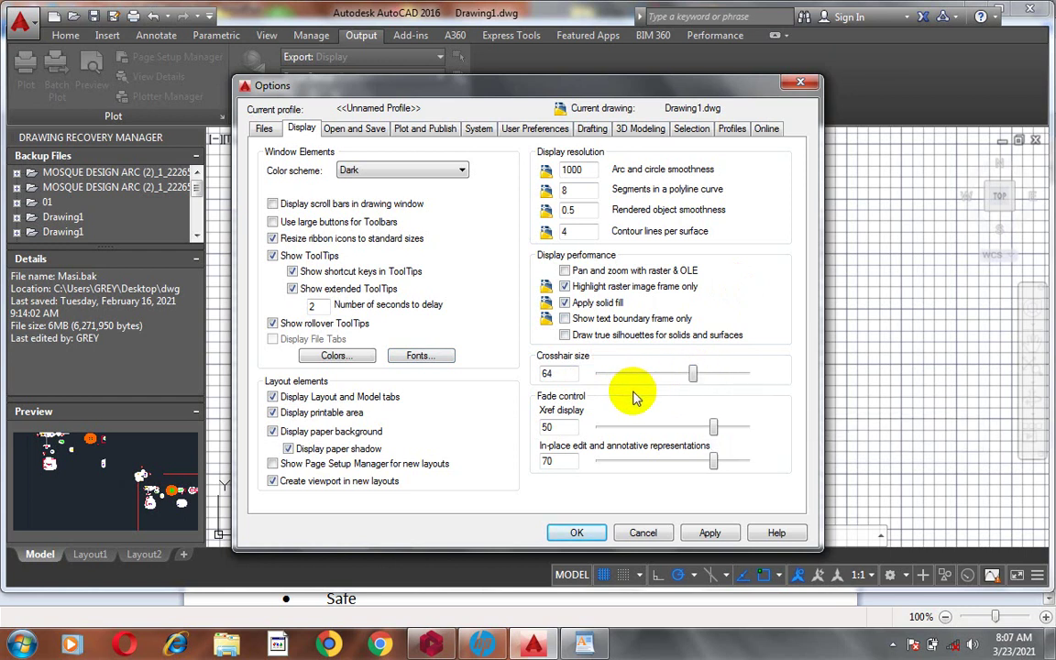
pyautogui.click(694, 131)
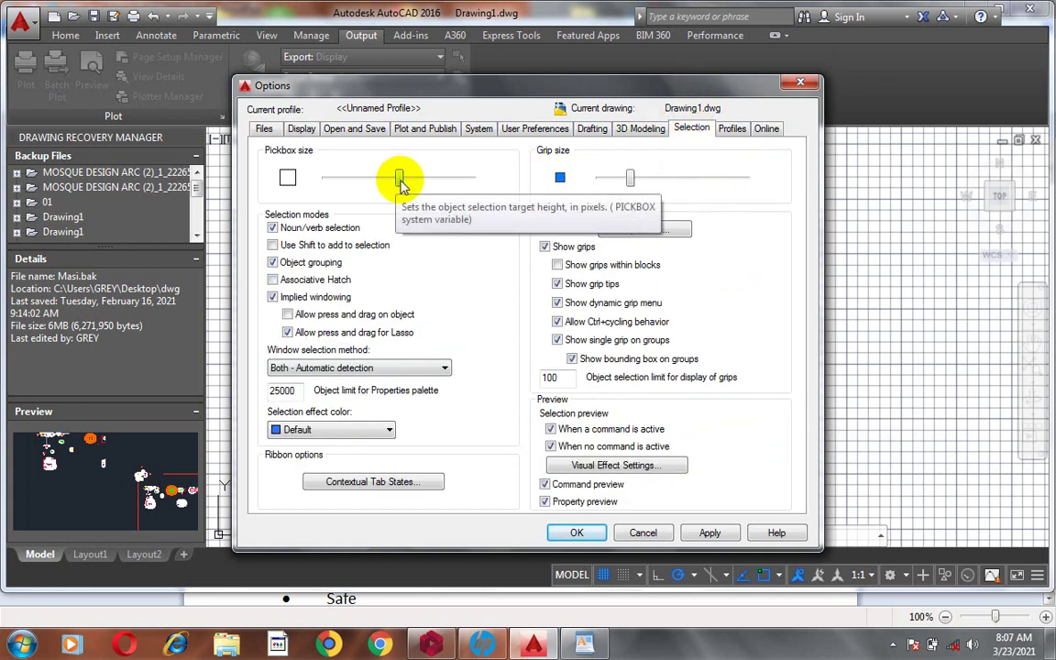
pyautogui.moveTo(401, 182); pyautogui.dragTo(431, 190)
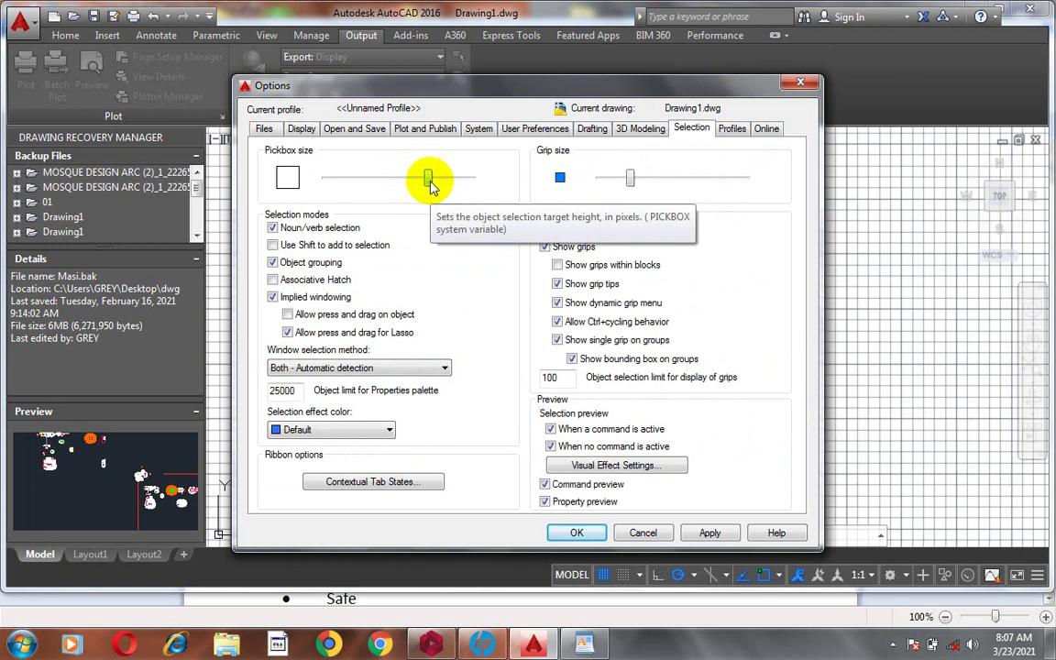
pyautogui.moveTo(429, 180); pyautogui.dragTo(343, 183)
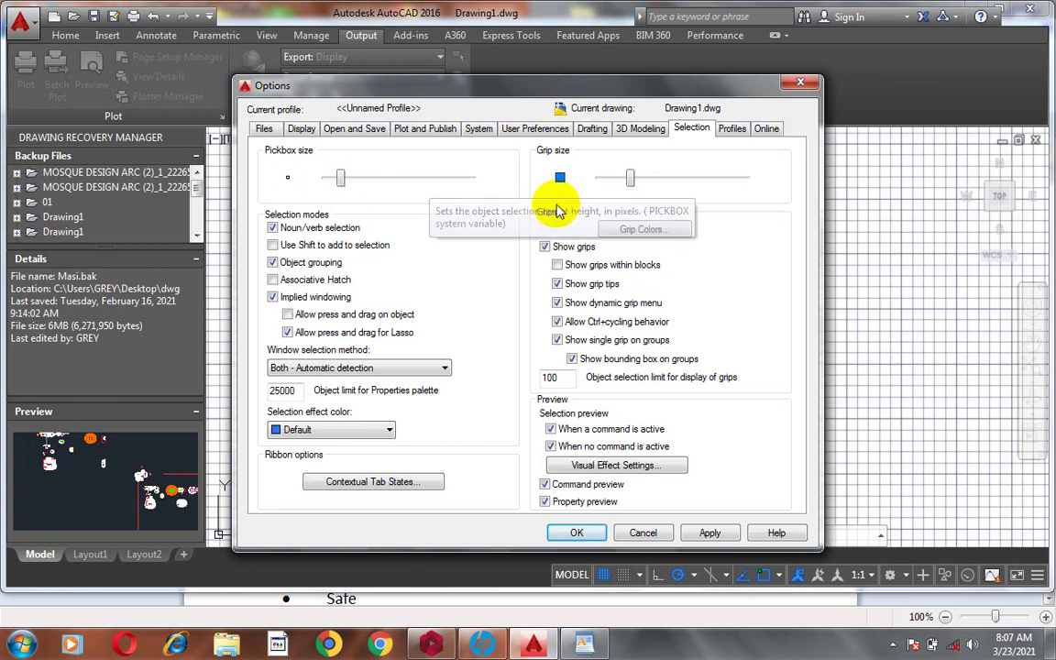
# Step: Set the crosshair size to 9, apply the changes and close the options
pyautogui.click(308, 130)
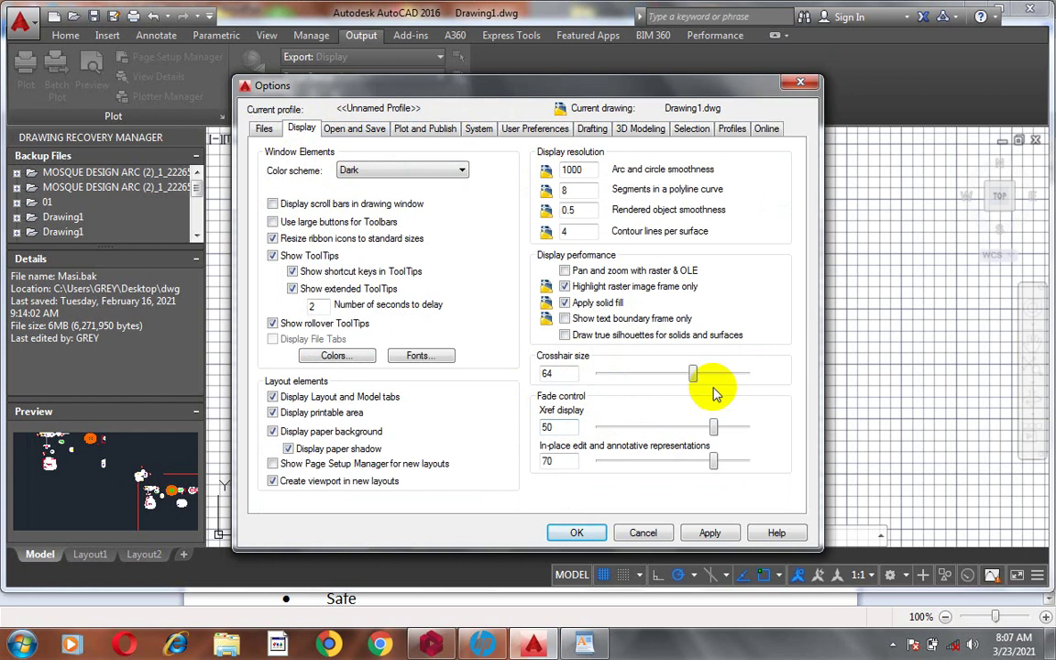
pyautogui.moveTo(694, 381); pyautogui.dragTo(610, 377)
pyautogui.click(708, 532)
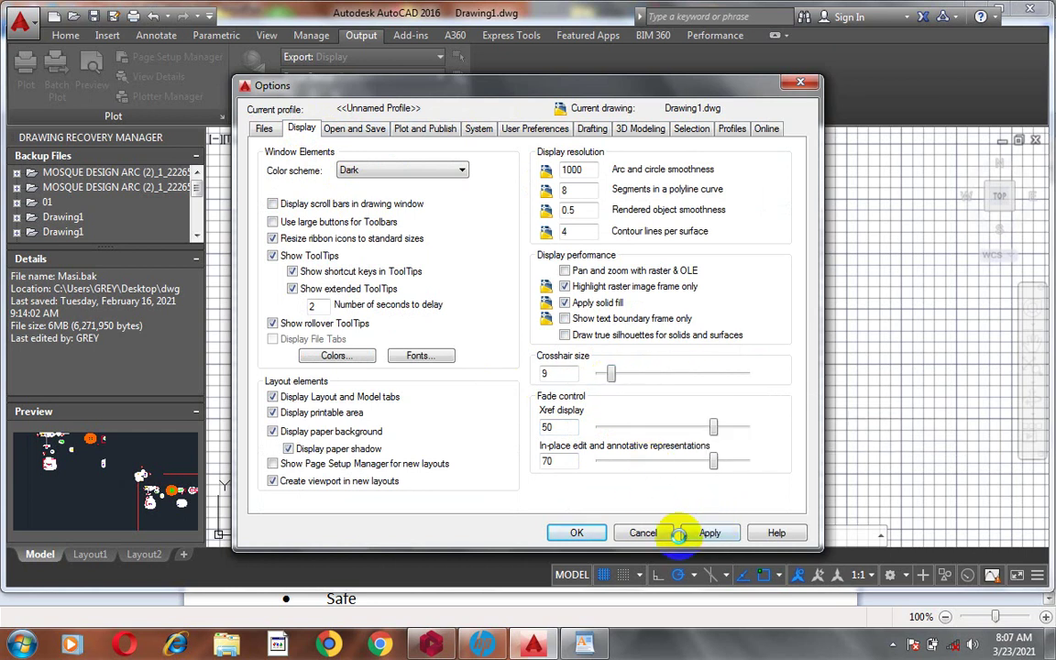
pyautogui.click(579, 534)
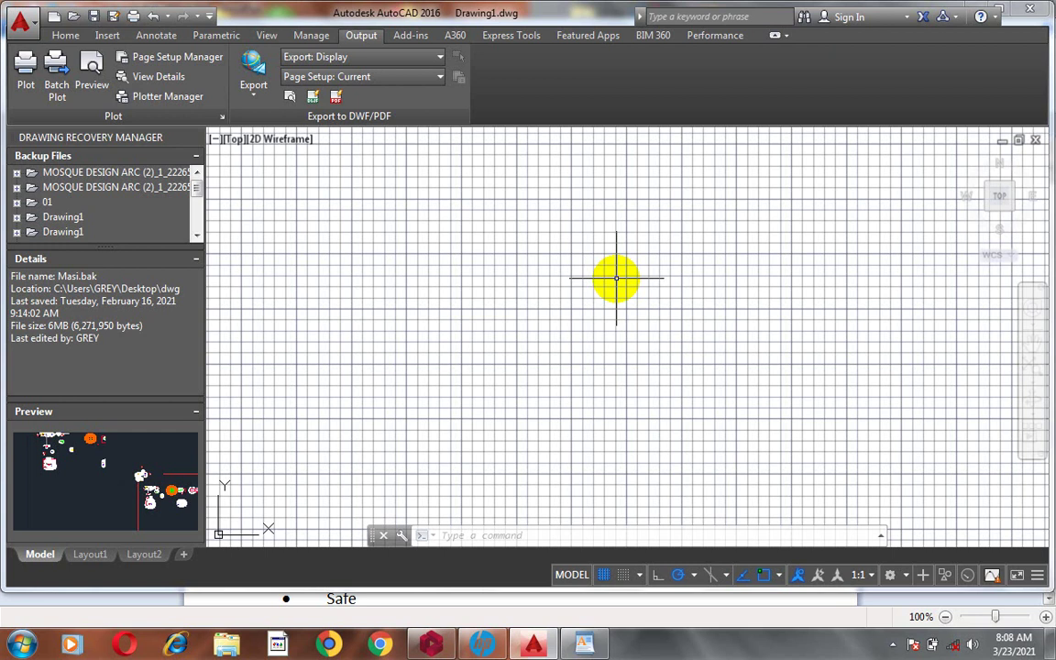
# Step: Reopen the options, set the crosshair size to 60, enlarge the pickbox to about mid-range and apply both
pyautogui.write('op')
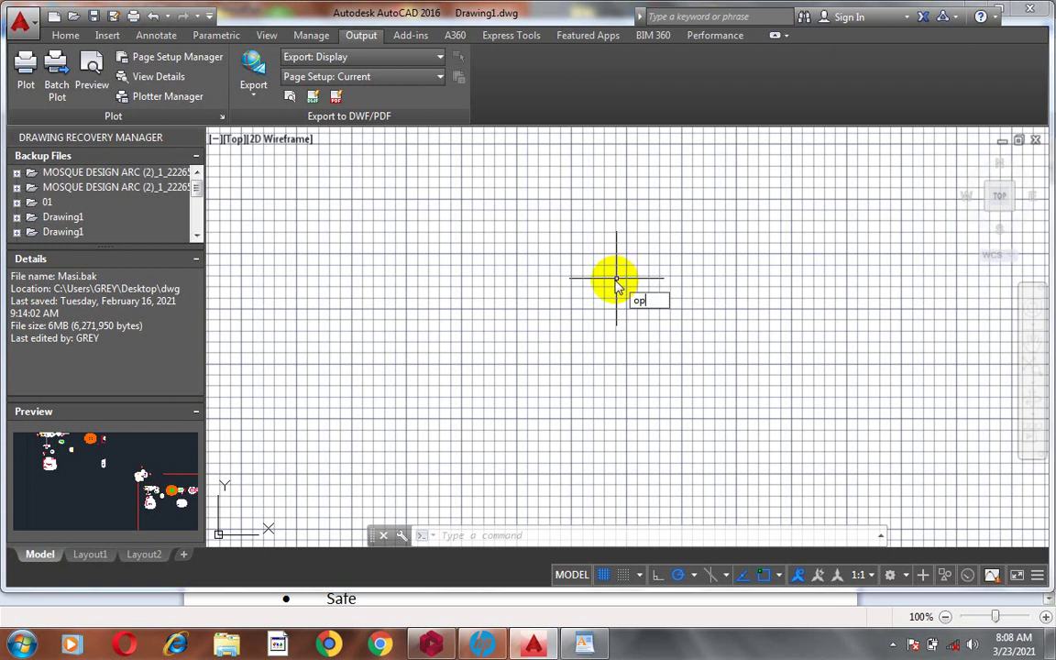
pyautogui.press('Return')
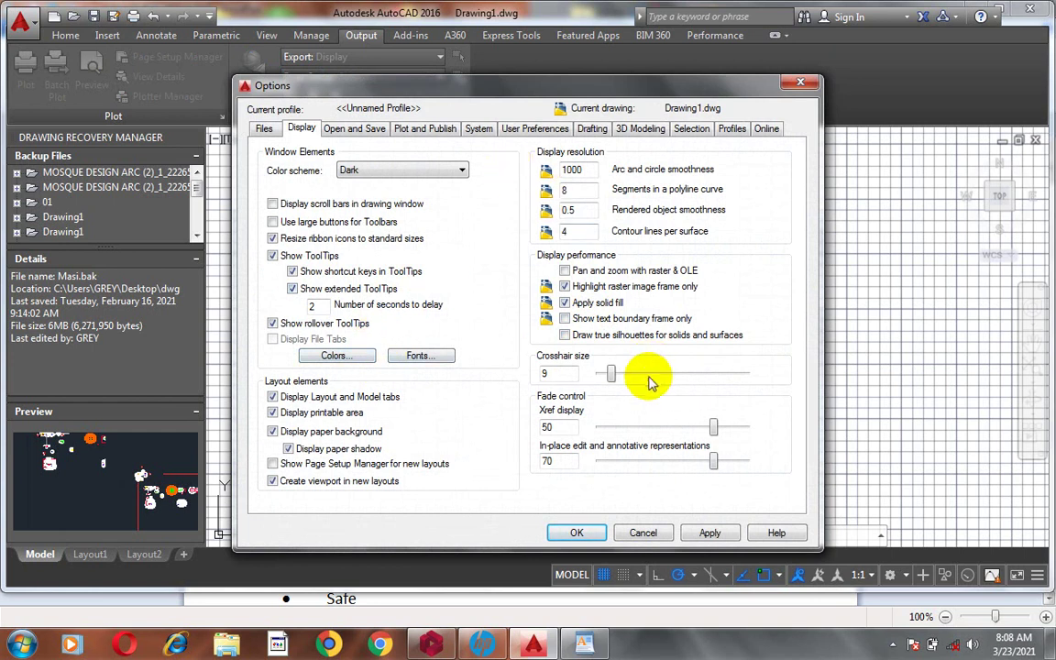
pyautogui.moveTo(609, 373); pyautogui.dragTo(685, 376)
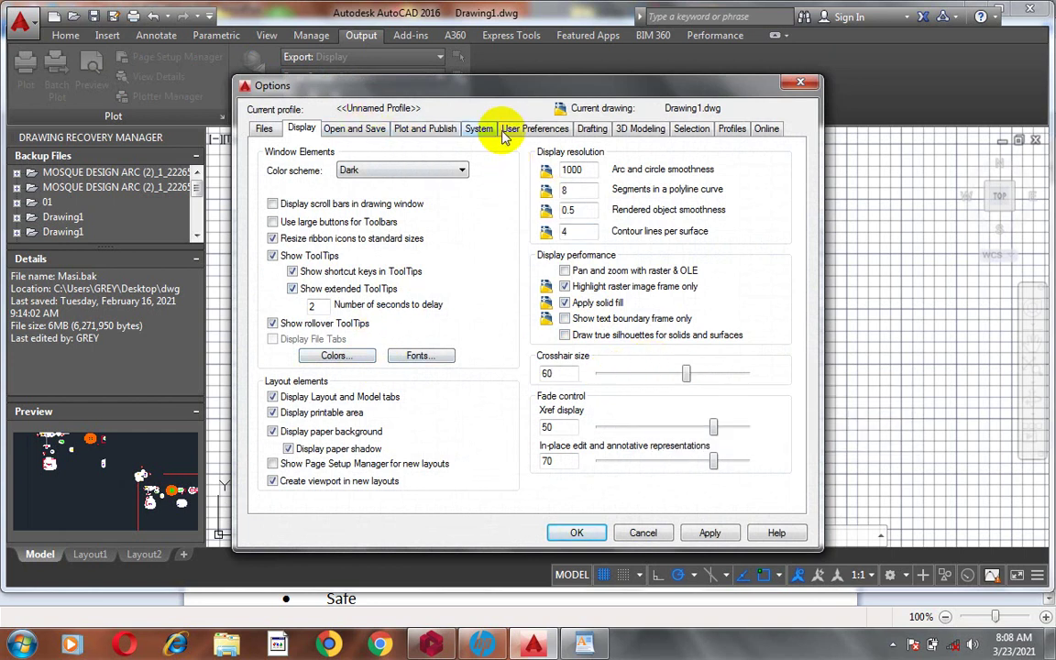
pyautogui.click(690, 129)
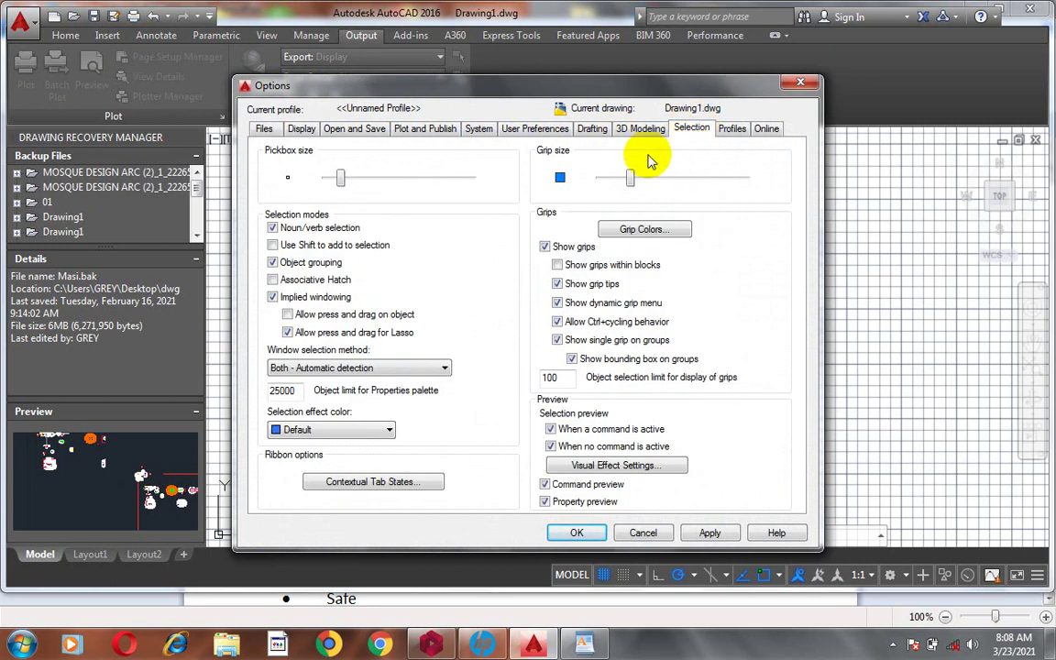
pyautogui.moveTo(341, 179); pyautogui.dragTo(409, 206)
pyautogui.click(722, 532)
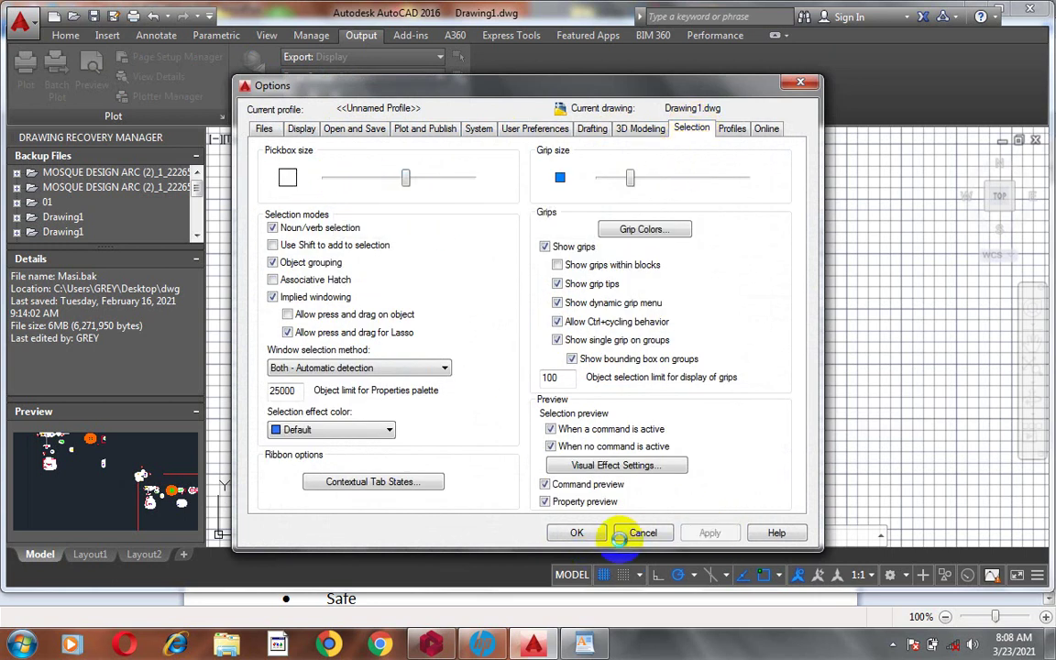
pyautogui.click(596, 532)
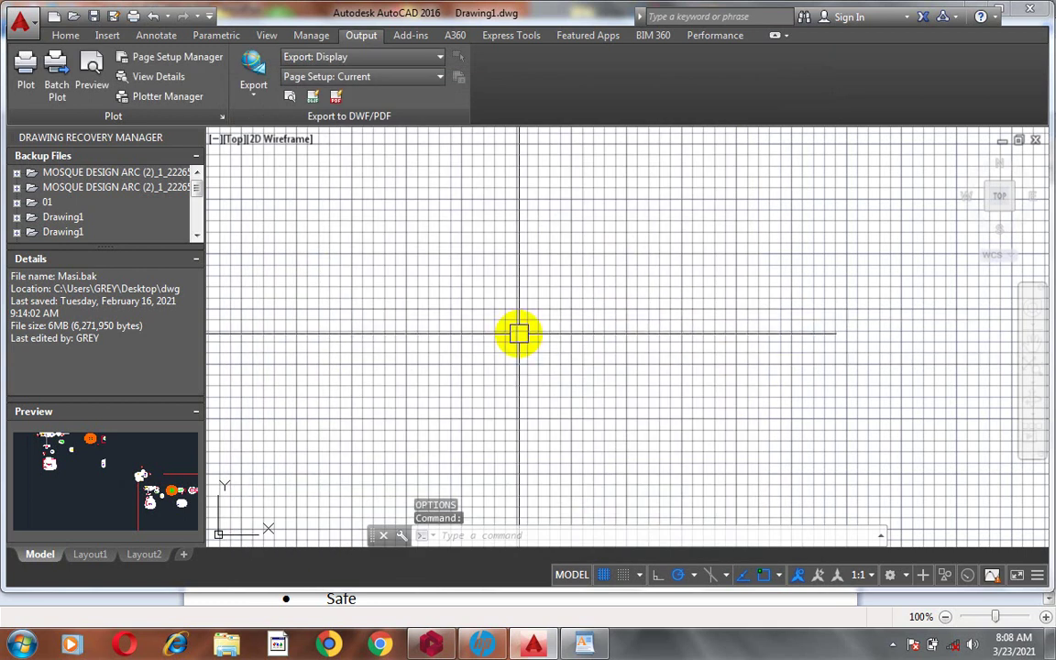
# Step: Reopen the options and review the display, open and save, and plot and publish settings, including the available default output devices
pyautogui.write('OP')
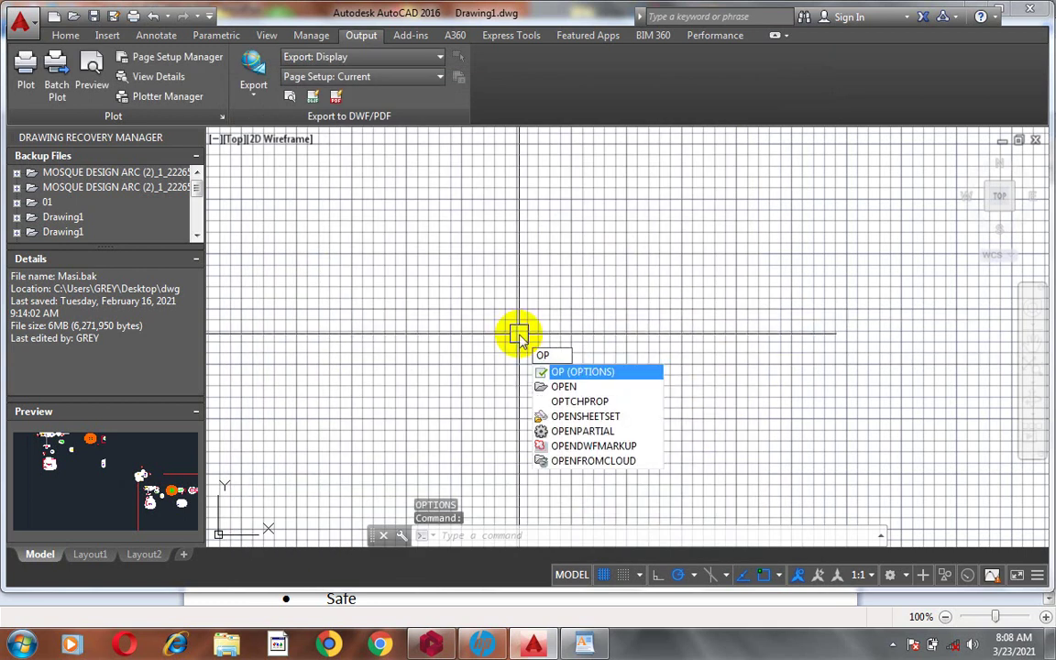
pyautogui.press('Return')
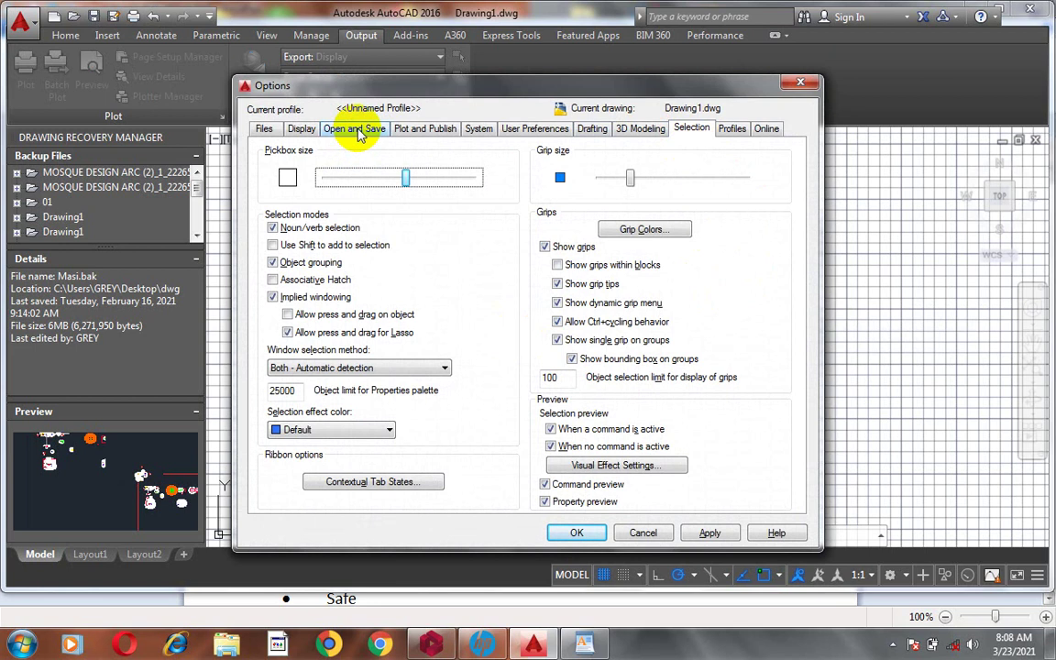
pyautogui.click(302, 130)
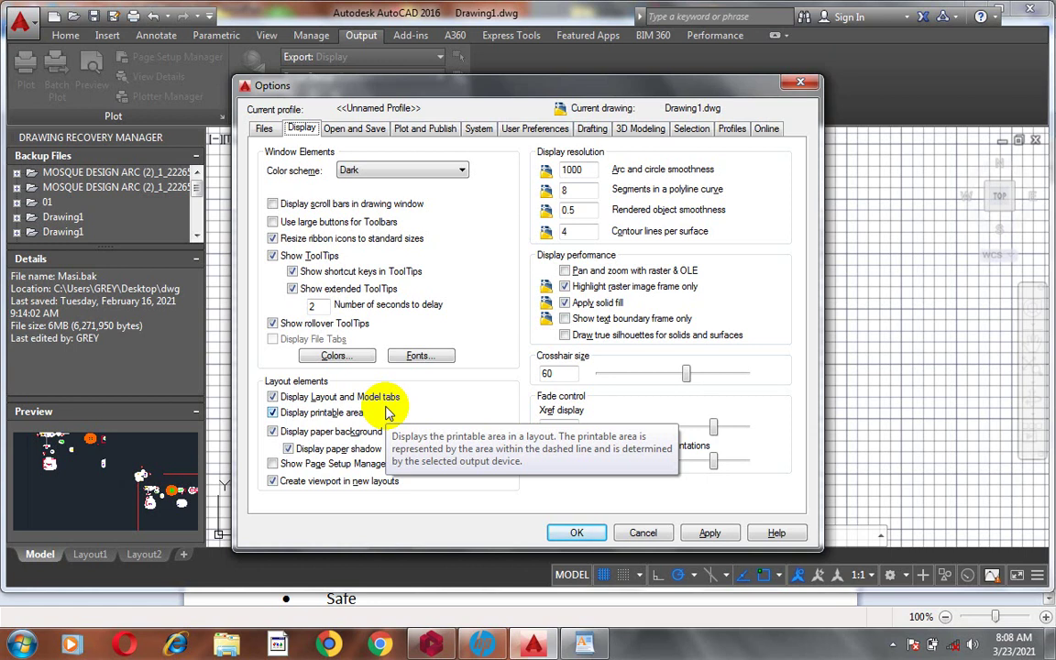
pyautogui.click(365, 134)
pyautogui.click(421, 130)
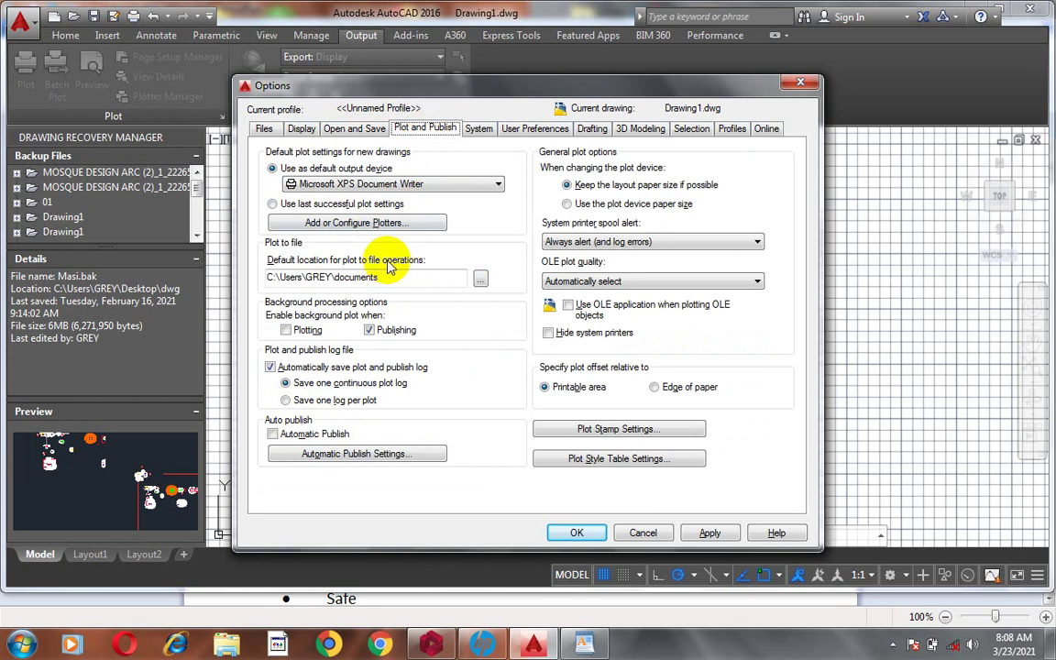
pyautogui.click(482, 131)
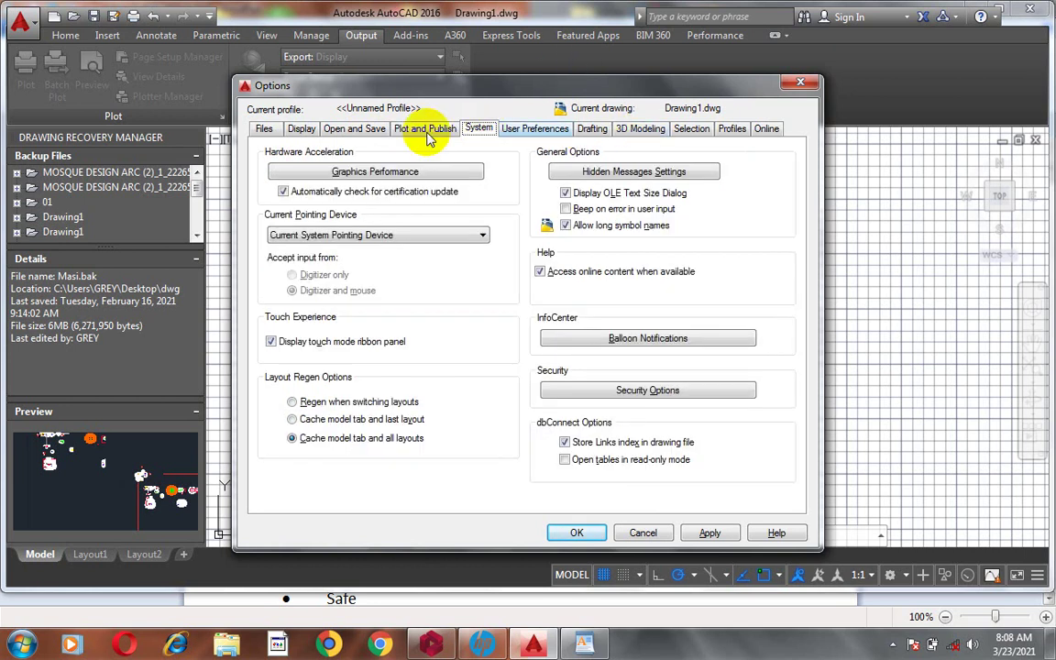
pyautogui.click(312, 132)
pyautogui.click(352, 130)
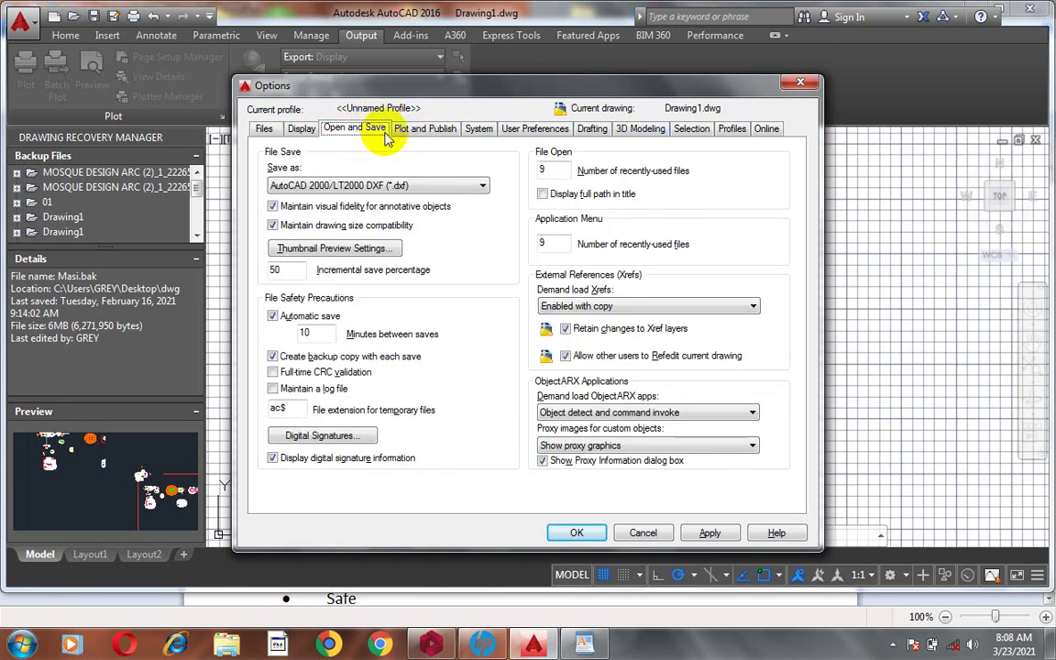
pyautogui.click(431, 131)
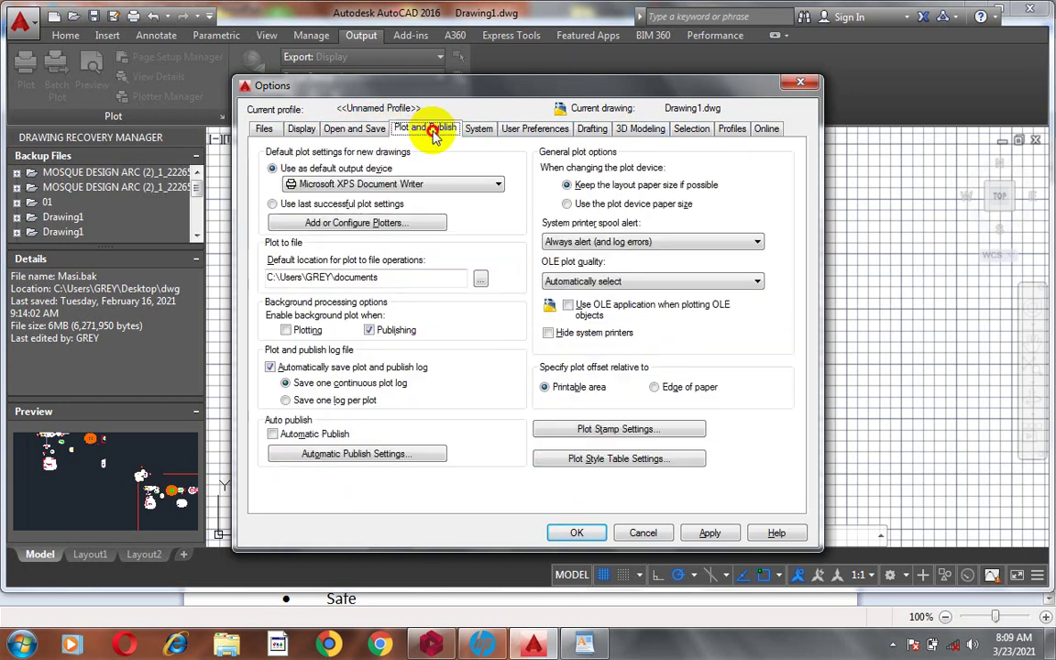
pyautogui.click(463, 186)
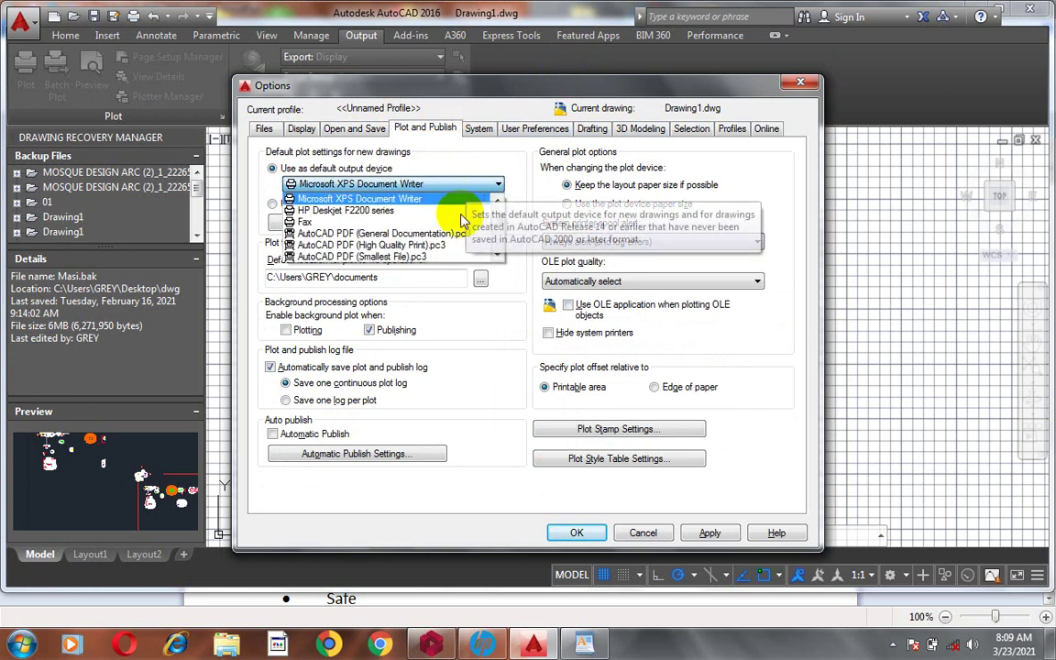
pyautogui.click(491, 183)
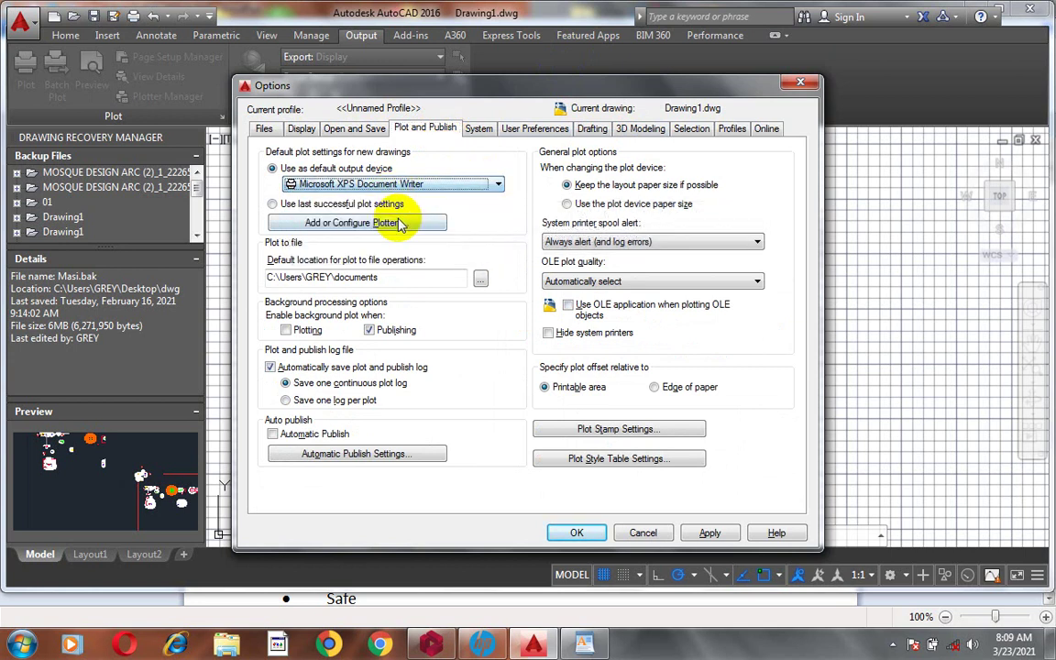
# Step: Review the system, user preferences, drafting, 3D modeling and selection options, then close them and bring back the Home drawing commands
pyautogui.click(483, 128)
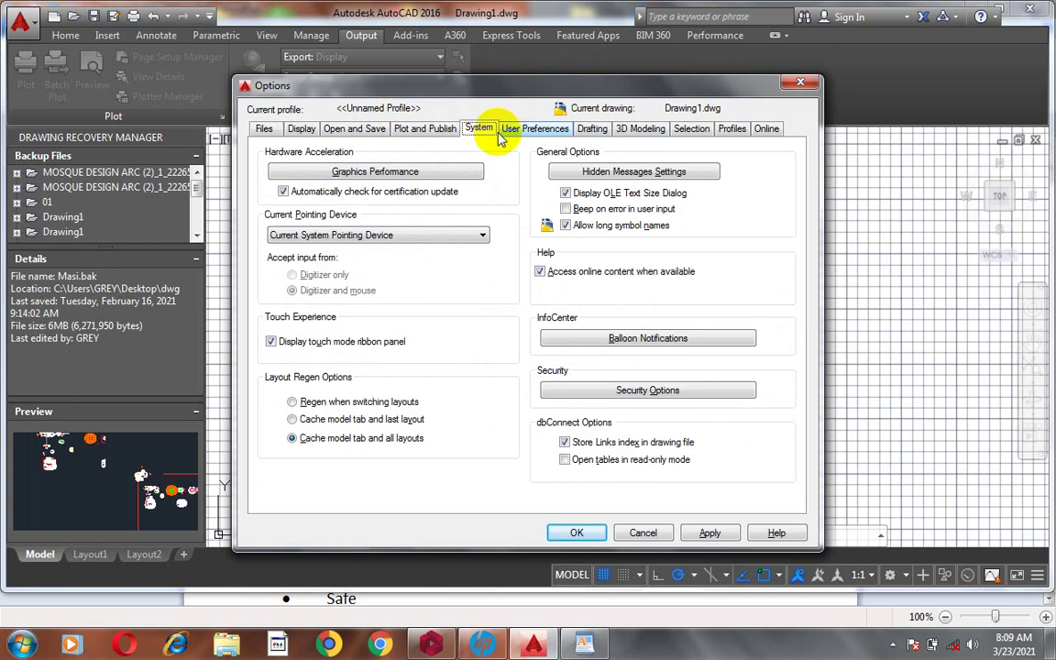
pyautogui.click(513, 131)
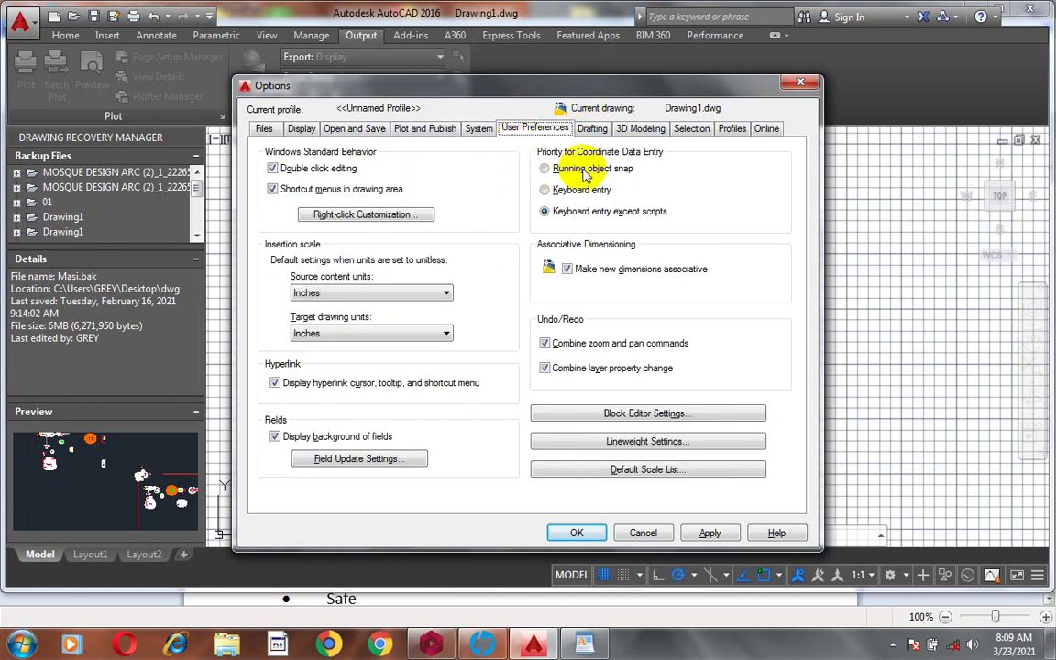
pyautogui.click(592, 131)
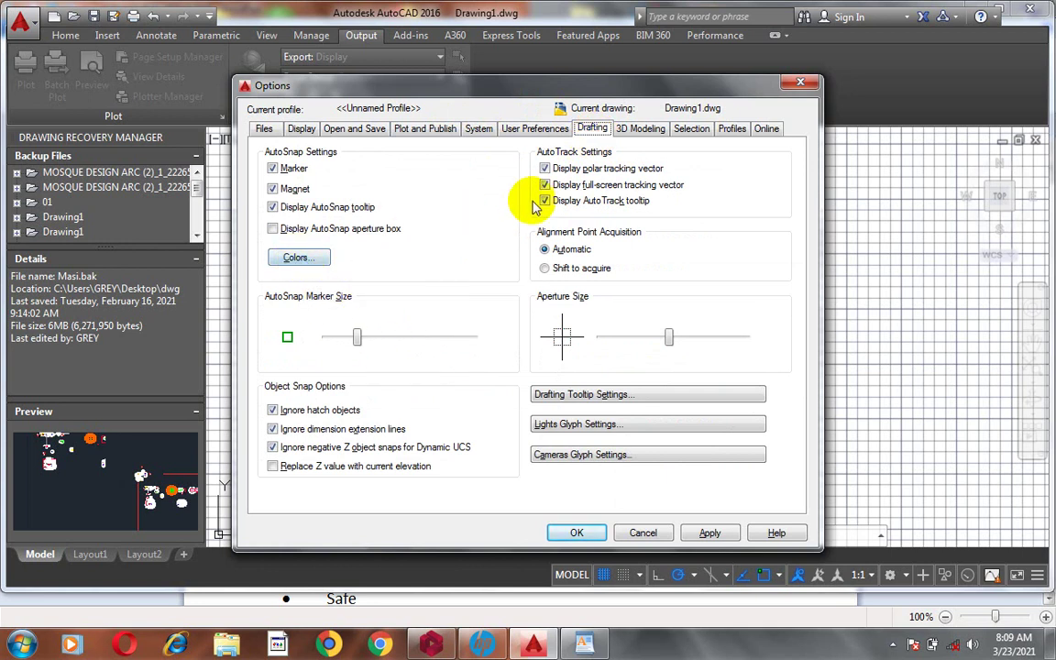
pyautogui.click(653, 132)
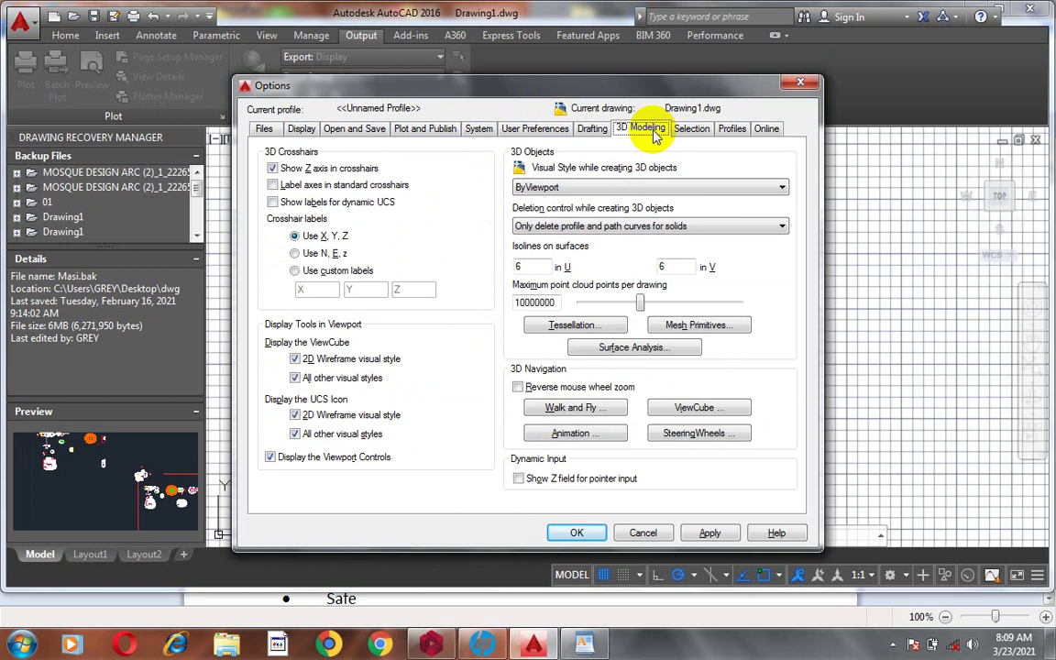
pyautogui.click(692, 130)
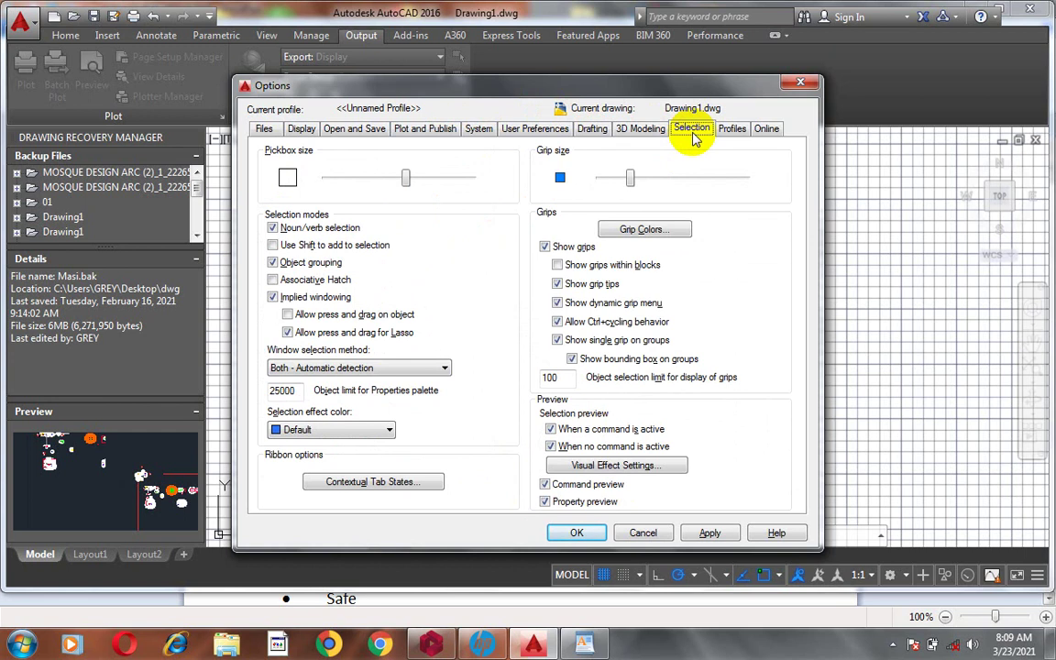
pyautogui.click(801, 84)
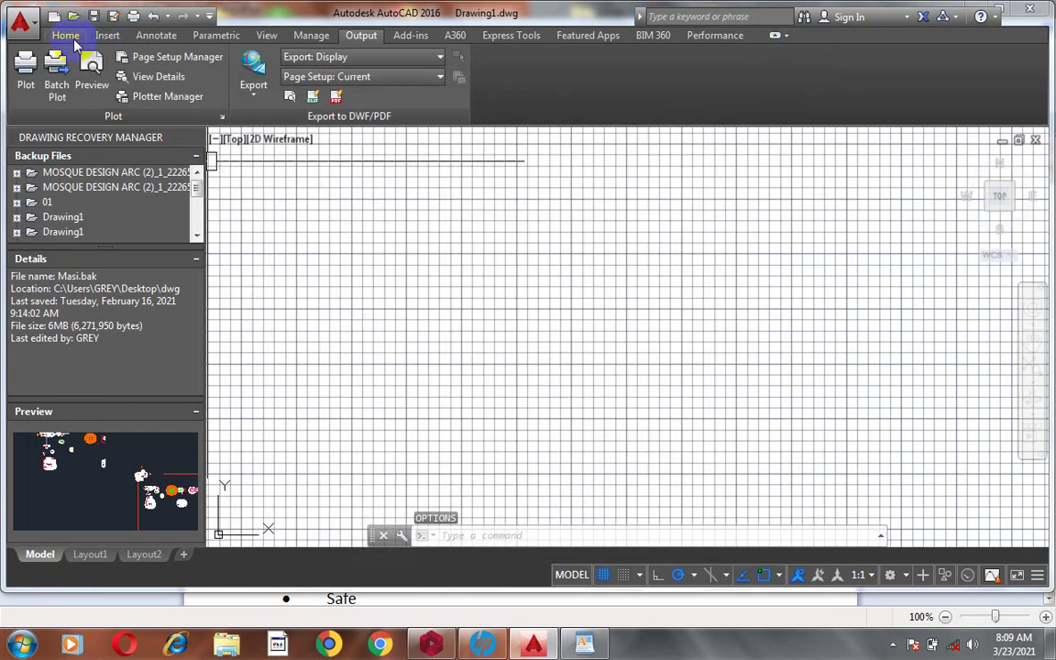
pyautogui.click(68, 35)
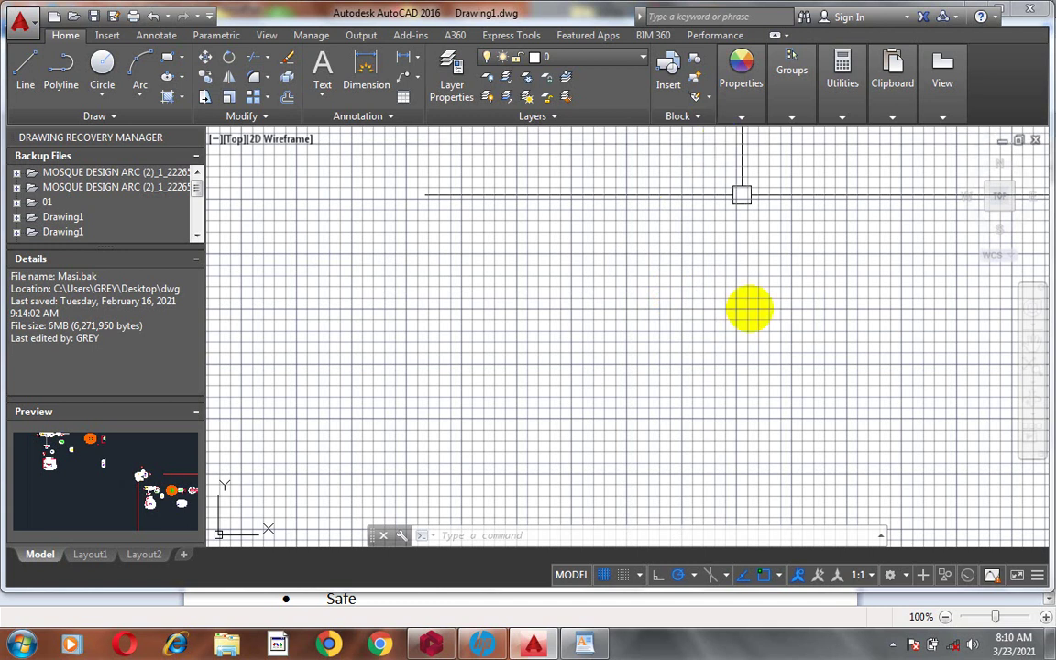
# Step: Switch to the STRUCTURAL DETAILING document in WordPad and read through the contact details and the list of software taught
pyautogui.click(579, 646)
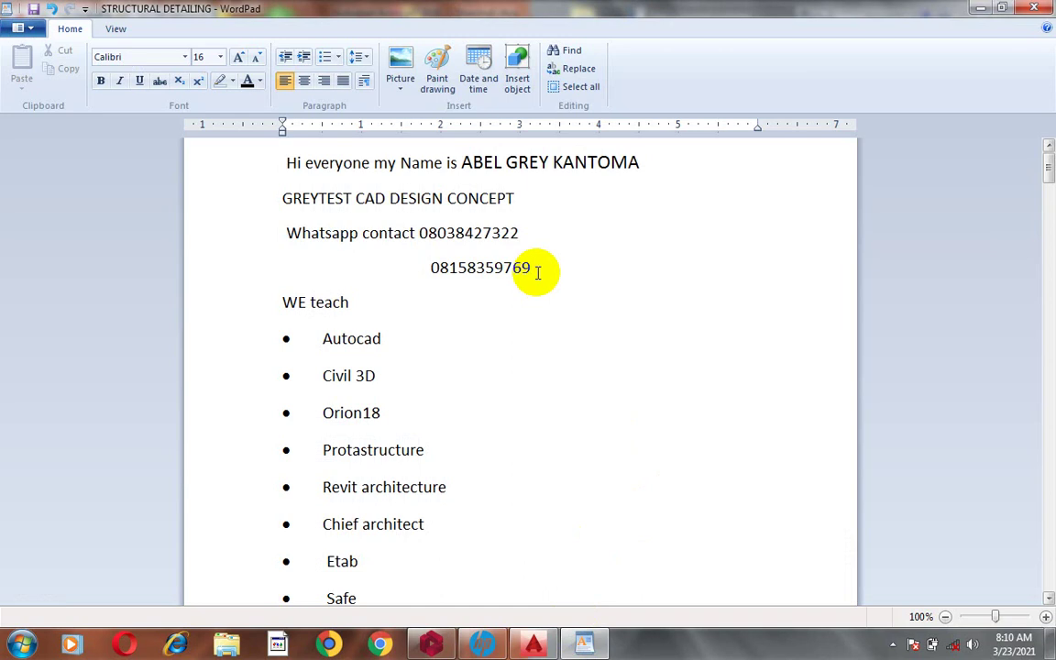
pyautogui.click(427, 269)
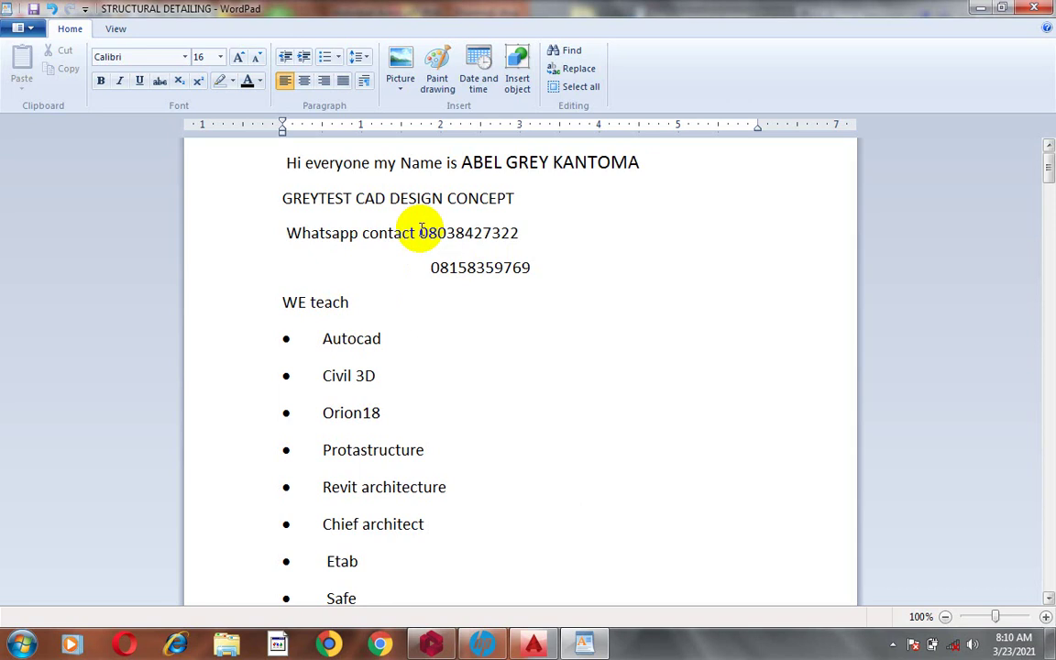
pyautogui.click(450, 349)
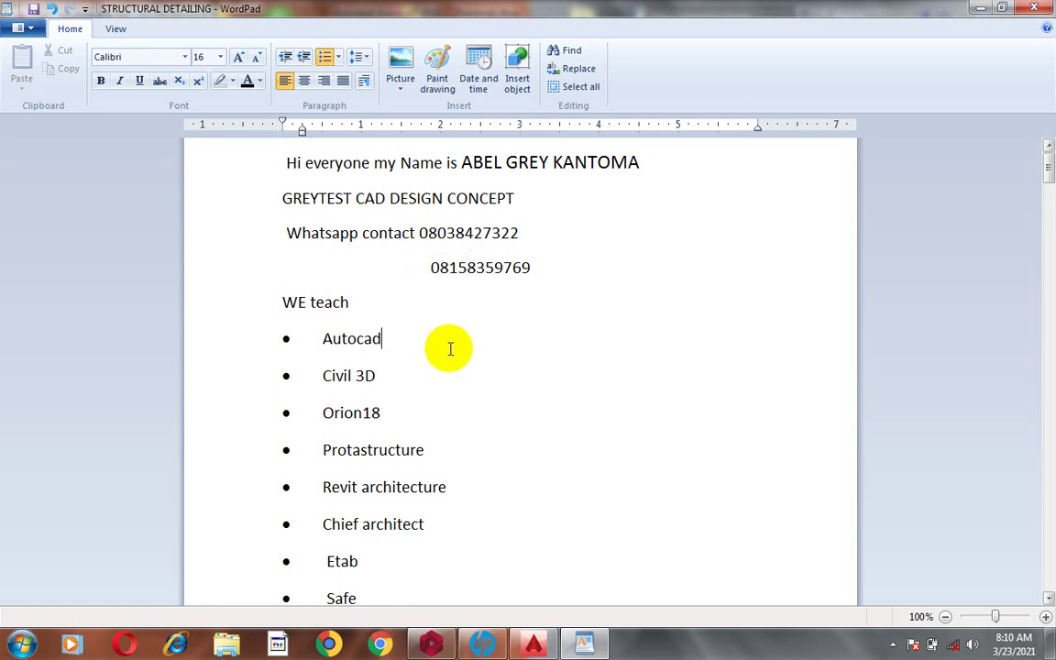
pyautogui.scroll(-5, 450, 349)
pyautogui.scroll(5, 450, 349)
pyautogui.scroll(-3, 460, 321)
pyautogui.scroll(-1, 461, 321)
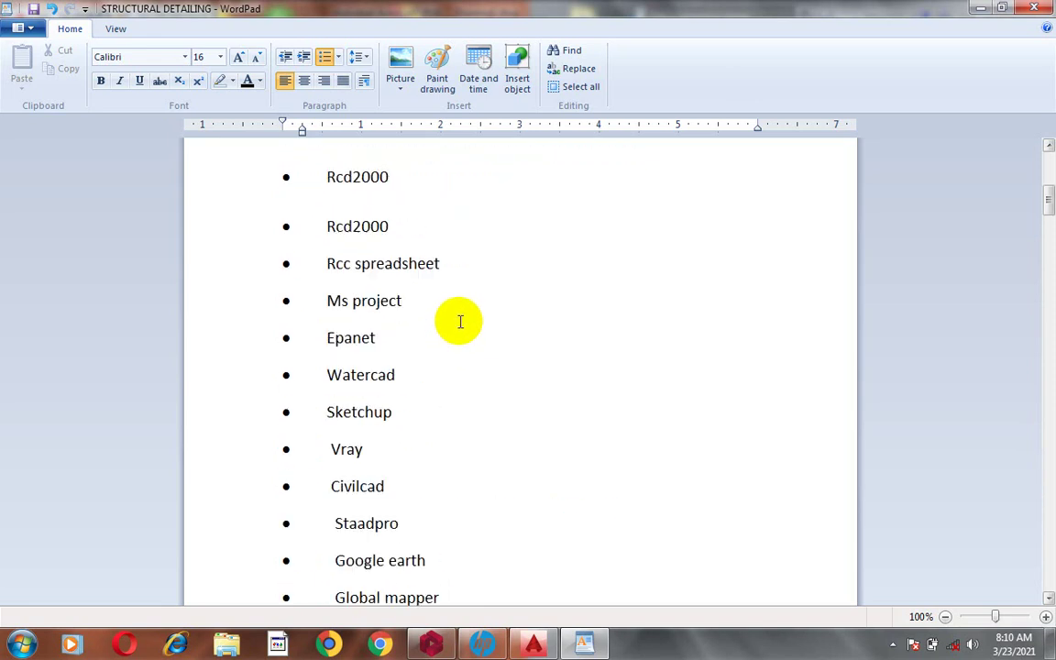
pyautogui.scroll(5, 458, 321)
pyautogui.moveTo(533, 646)
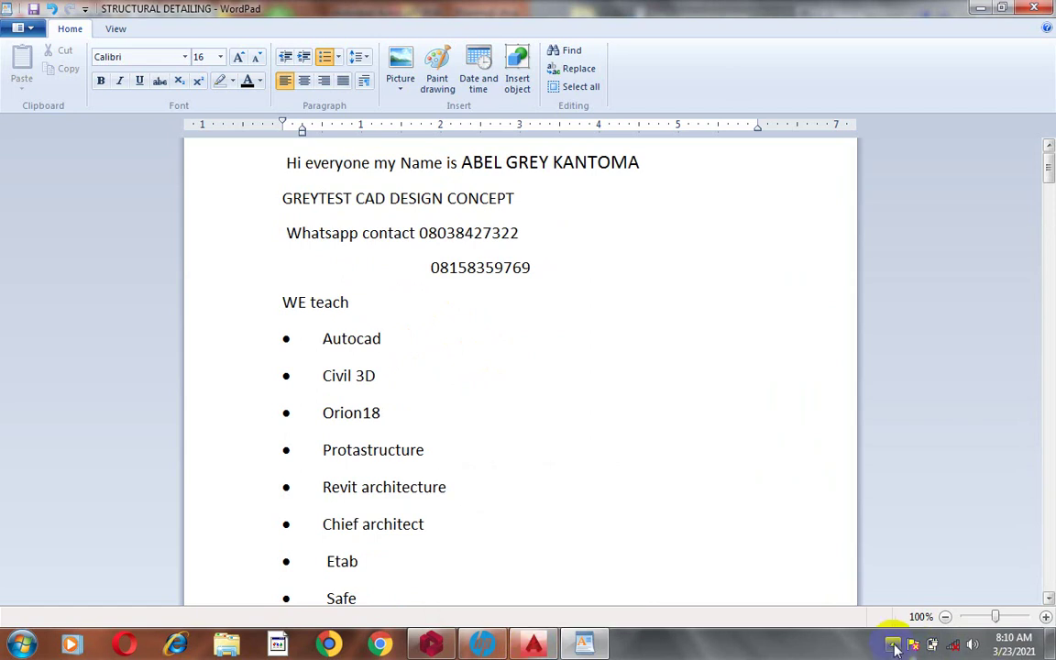
pyautogui.click(893, 644)
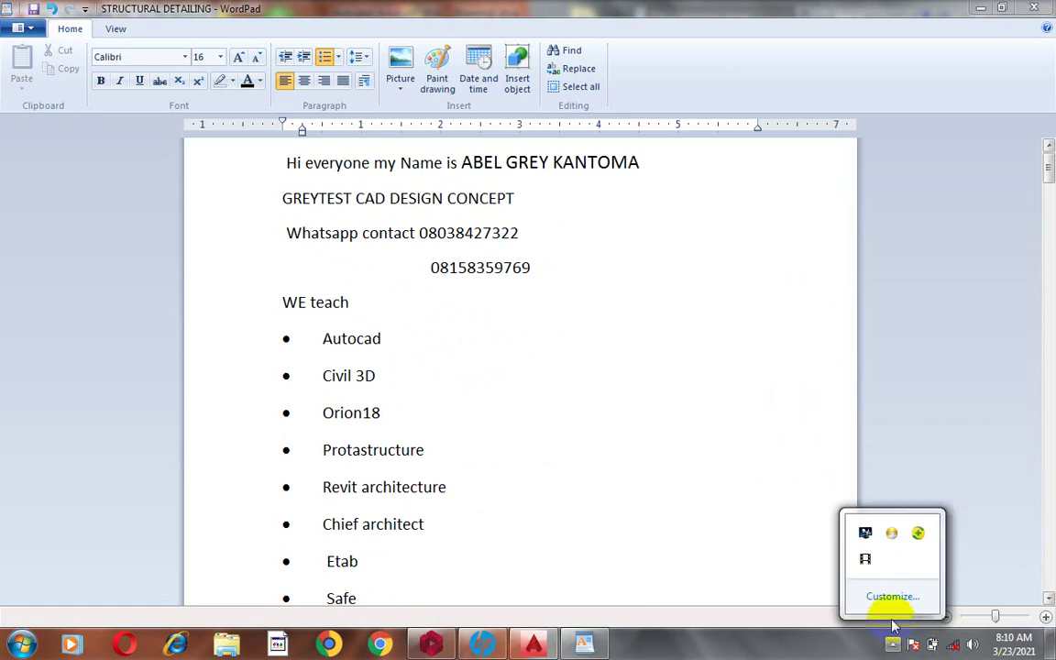
pyautogui.click(751, 393)
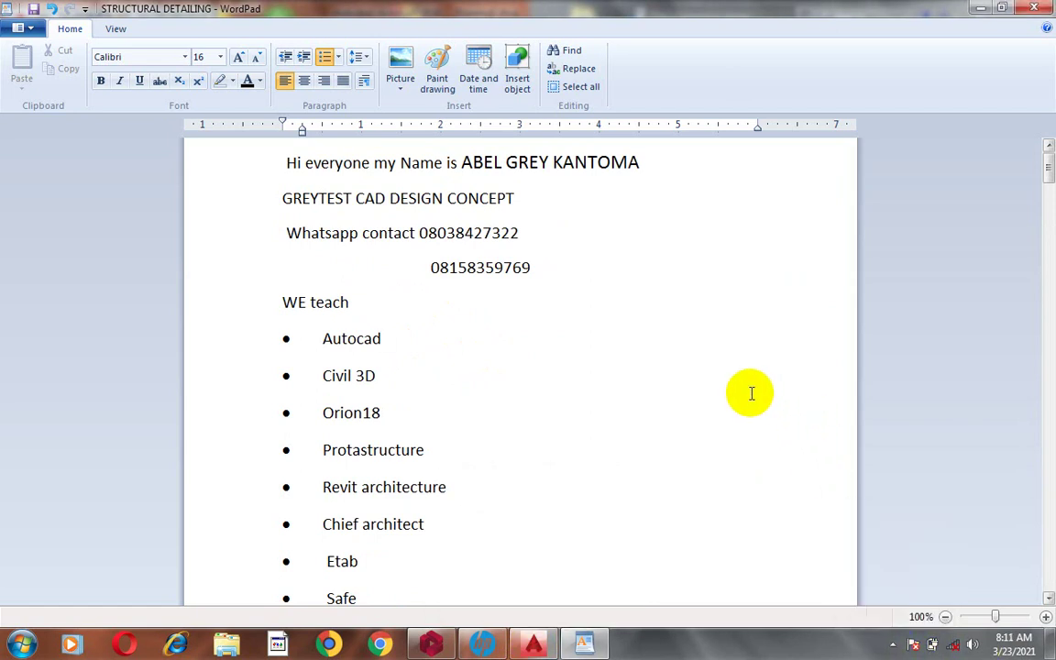